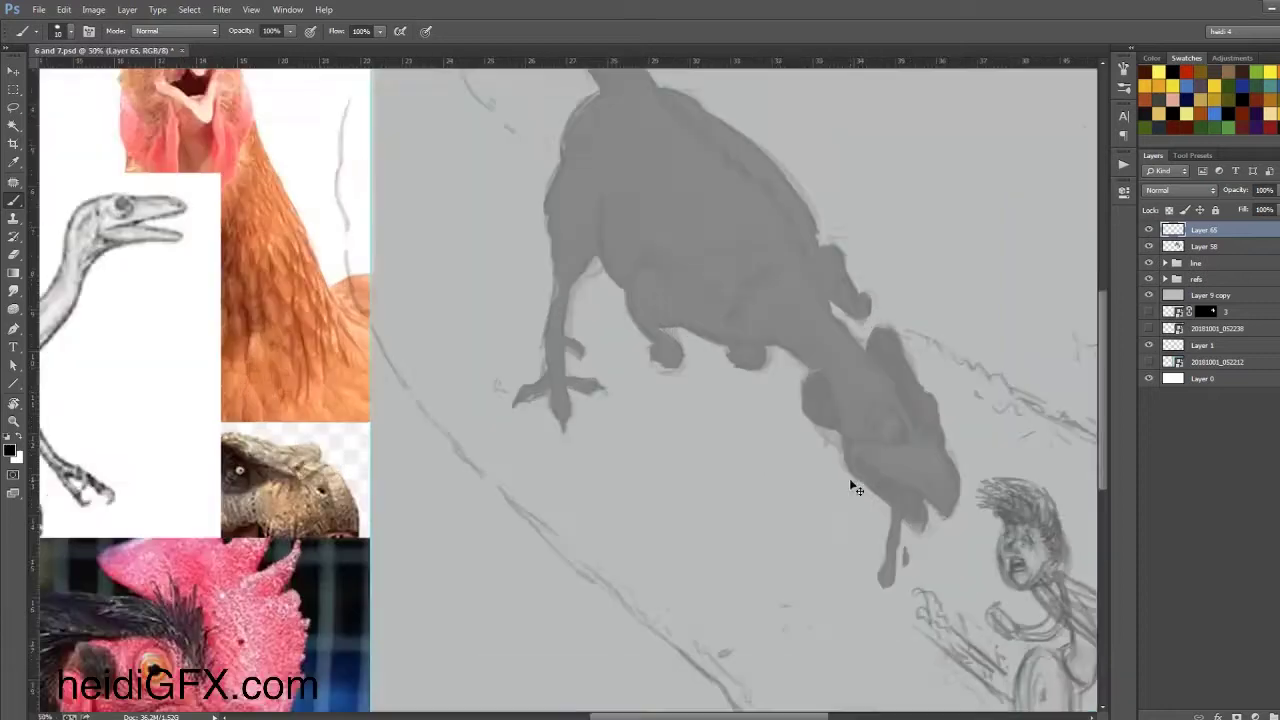
Ink the boy's hair, torso, outstretched arm, body outline and hand in black.
{"action": "mouse_move", "coordinate": [758, 430]}
{"action": "left_mouse_down"}
{"action": "mouse_move", "coordinate": [715, 405]}
{"action": "mouse_move", "coordinate": [783, 428]}
{"action": "mouse_move", "coordinate": [785, 441]}
{"action": "left_mouse_up"}
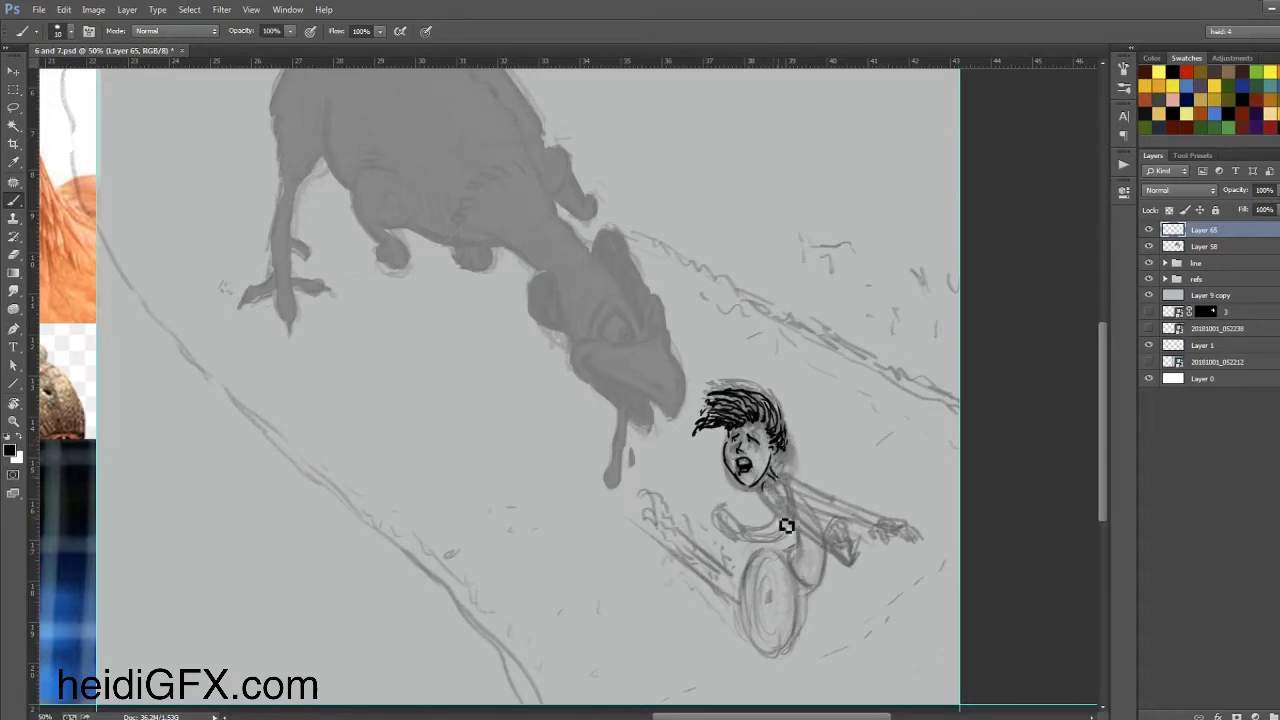
{"action": "left_click_drag", "start_coordinate": [764, 488], "coordinate": [845, 550]}
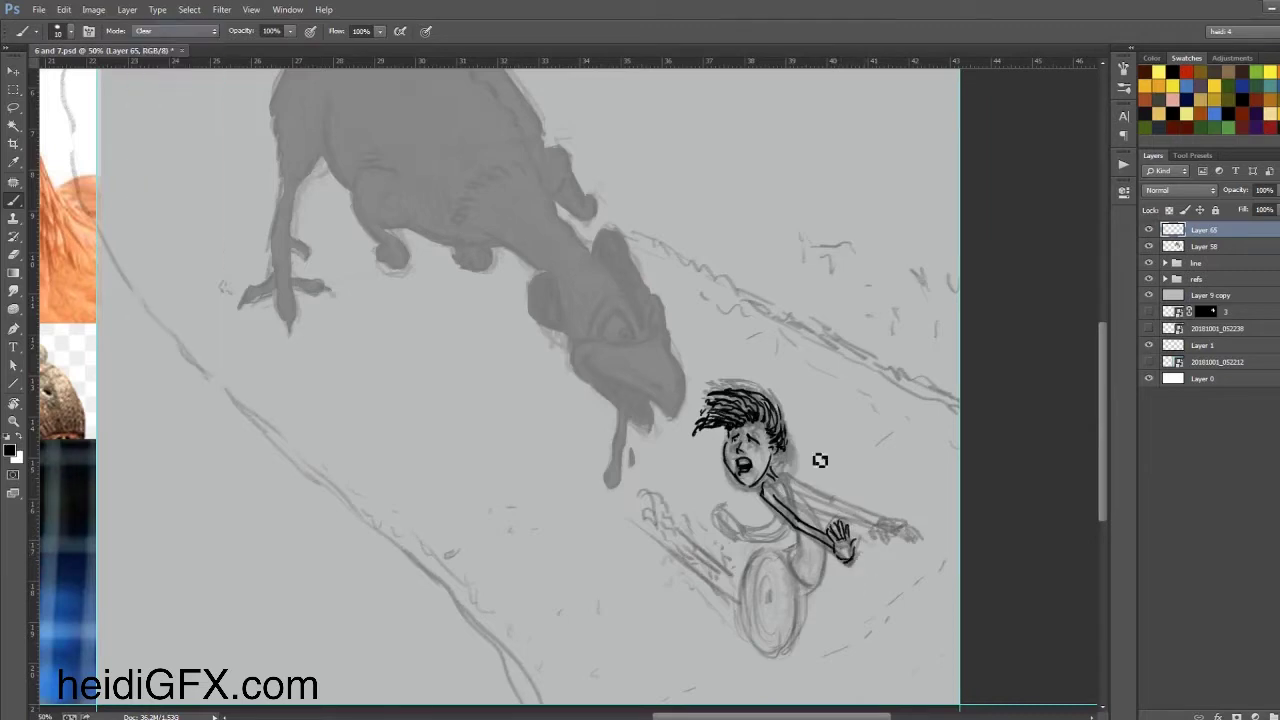
{"action": "key", "text": "shift+alt+n"}
{"action": "key", "text": "ctrl+plus"}
{"action": "left_click_drag", "start_coordinate": [610, 440], "coordinate": [725, 472]}
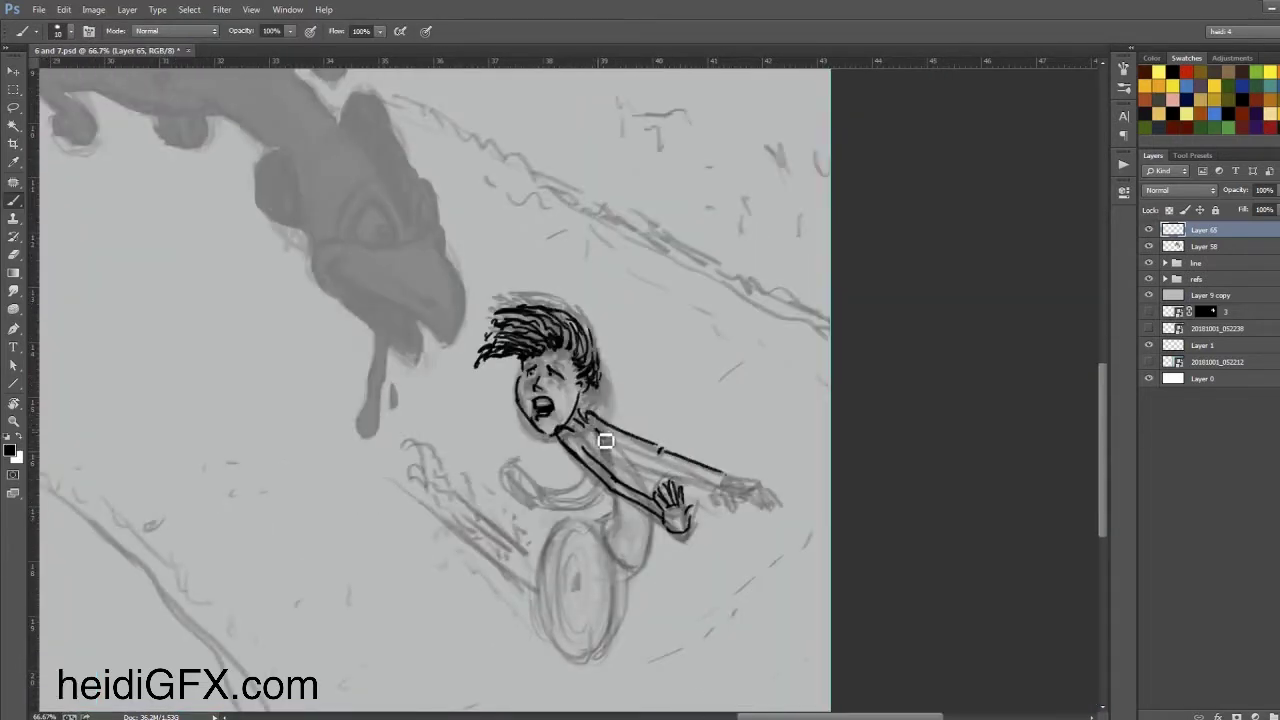
{"action": "left_click_drag", "start_coordinate": [645, 500], "coordinate": [640, 572]}
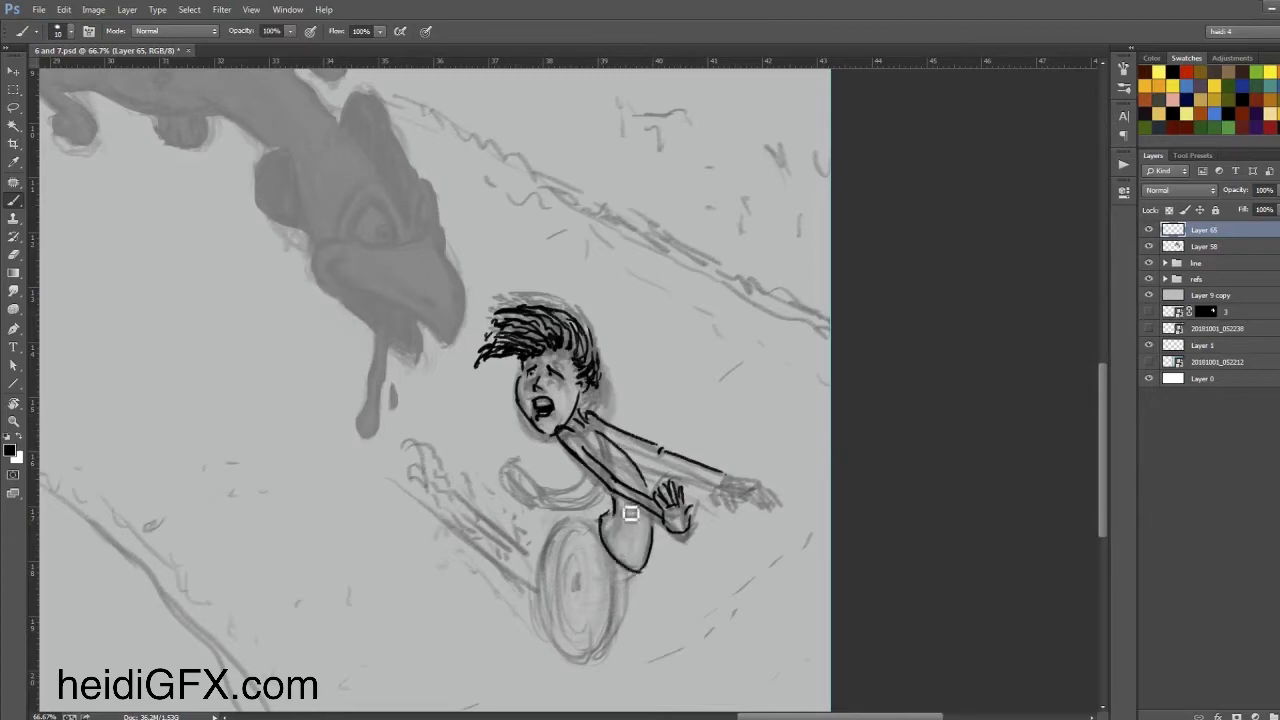
{"action": "mouse_move", "coordinate": [660, 468]}
{"action": "left_mouse_down"}
{"action": "mouse_move", "coordinate": [737, 489]}
{"action": "mouse_move", "coordinate": [741, 505]}
{"action": "left_mouse_up"}
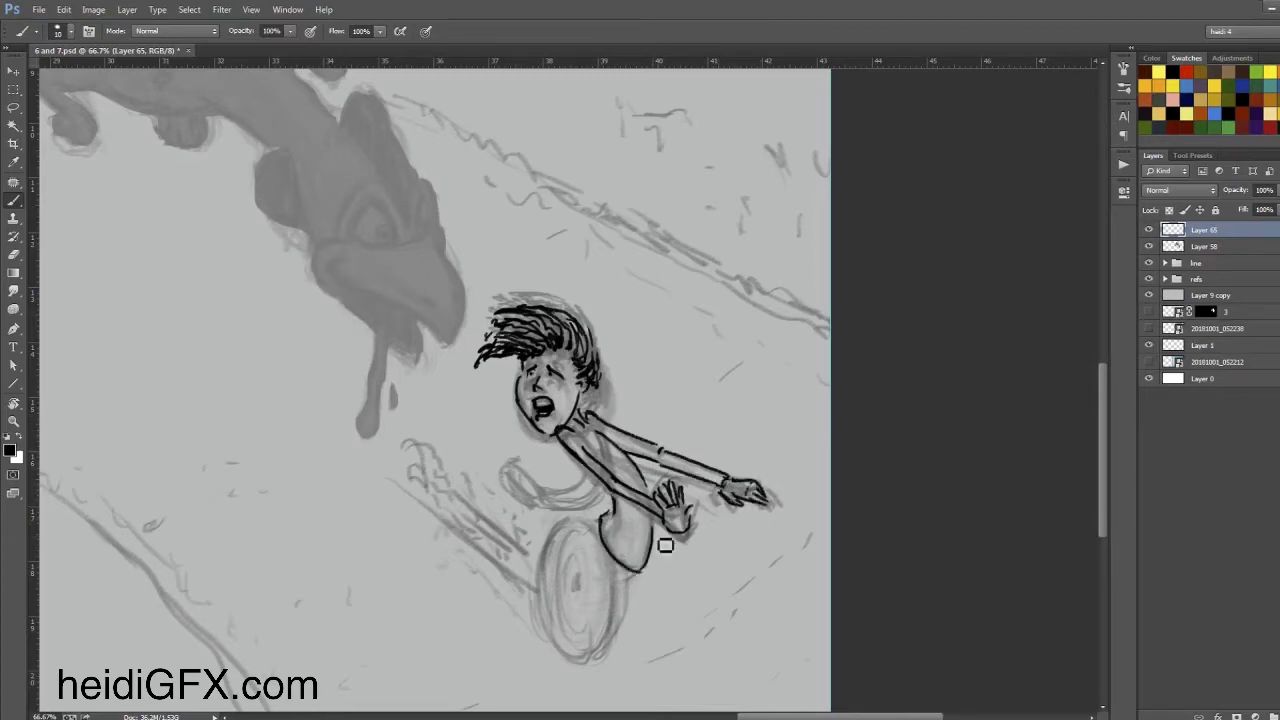
Rotate the view, then ink a speed line and the curved bag strap across the boy.
{"action": "left_click_drag", "start_coordinate": [665, 545], "coordinate": [760, 461]}
{"action": "mouse_move", "coordinate": [663, 594]}
{"action": "left_mouse_down"}
{"action": "mouse_move", "coordinate": [438, 212]}
{"action": "mouse_move", "coordinate": [457, 423]}
{"action": "left_mouse_up"}
{"action": "mouse_move", "coordinate": [543, 458]}
{"action": "left_mouse_down"}
{"action": "mouse_move", "coordinate": [640, 518]}
{"action": "mouse_move", "coordinate": [536, 426]}
{"action": "left_mouse_up"}
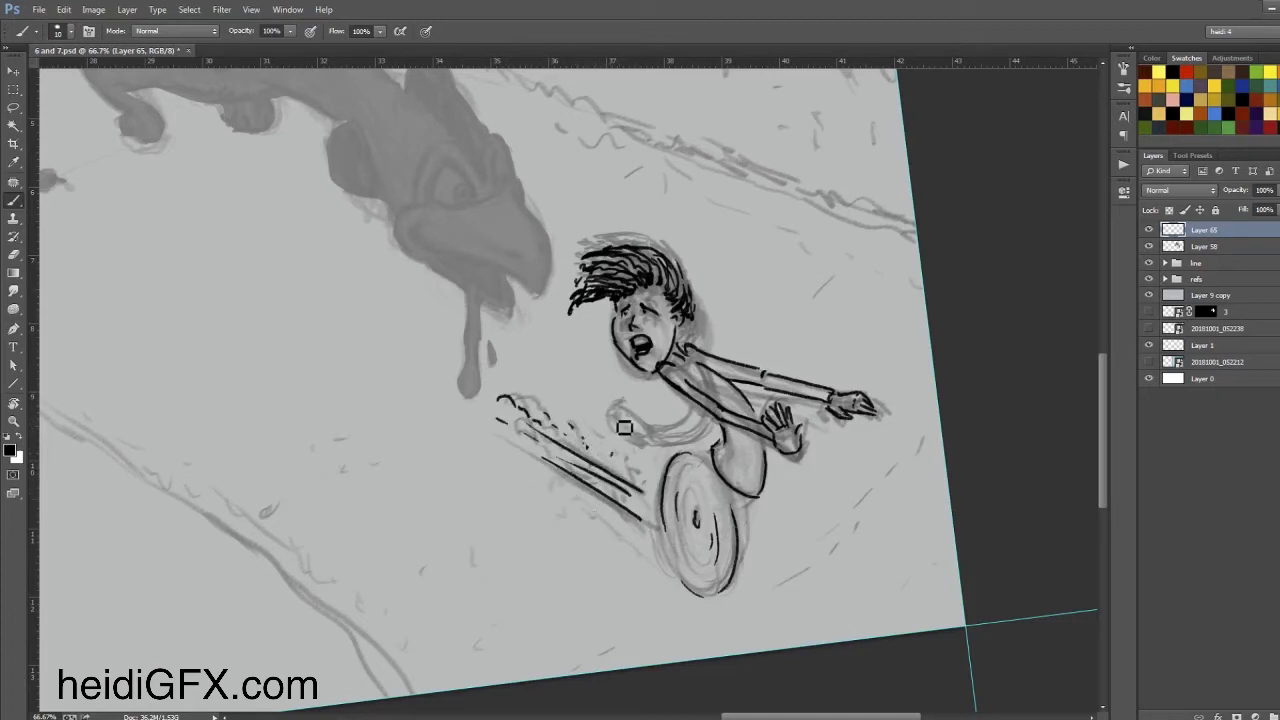
{"action": "mouse_move", "coordinate": [658, 443]}
{"action": "left_mouse_down"}
{"action": "mouse_move", "coordinate": [639, 420]}
{"action": "mouse_move", "coordinate": [696, 360]}
{"action": "left_mouse_up"}
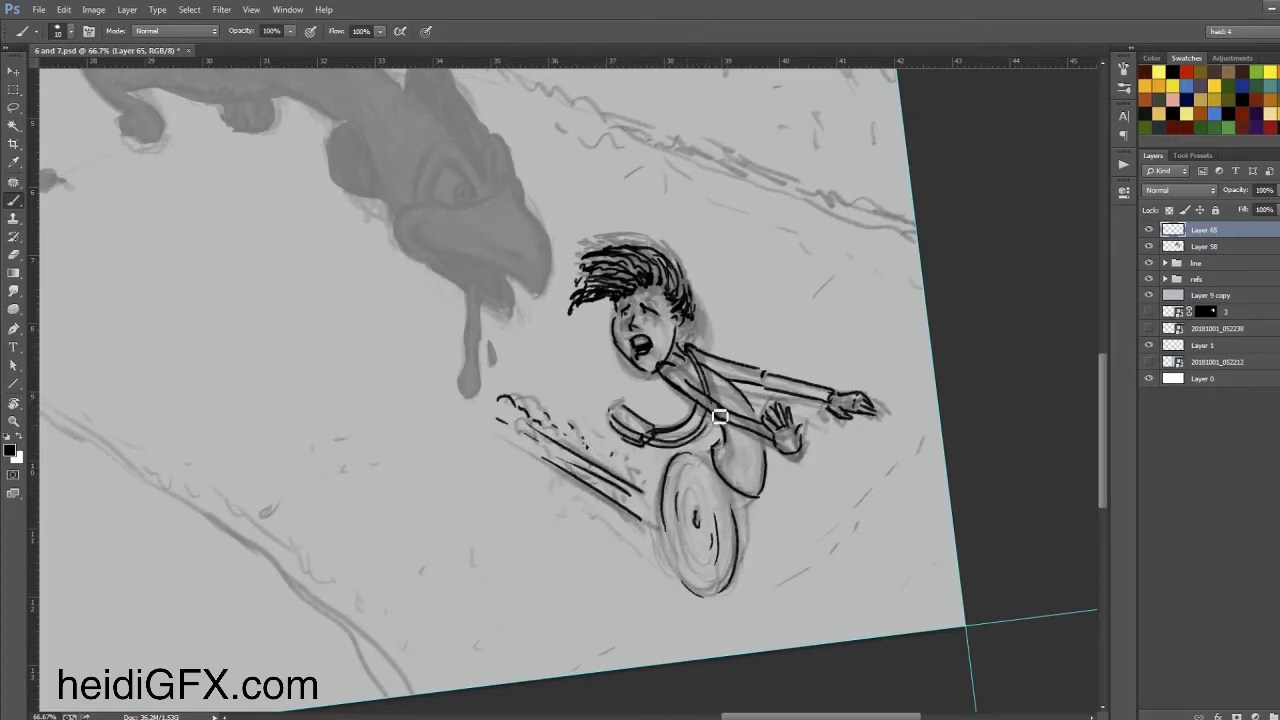
{"action": "scroll", "coordinate": [633, 415], "scroll_direction": "up", "scroll_amount": 3}
{"action": "scroll", "coordinate": [620, 380], "scroll_direction": "left", "scroll_amount": 3}
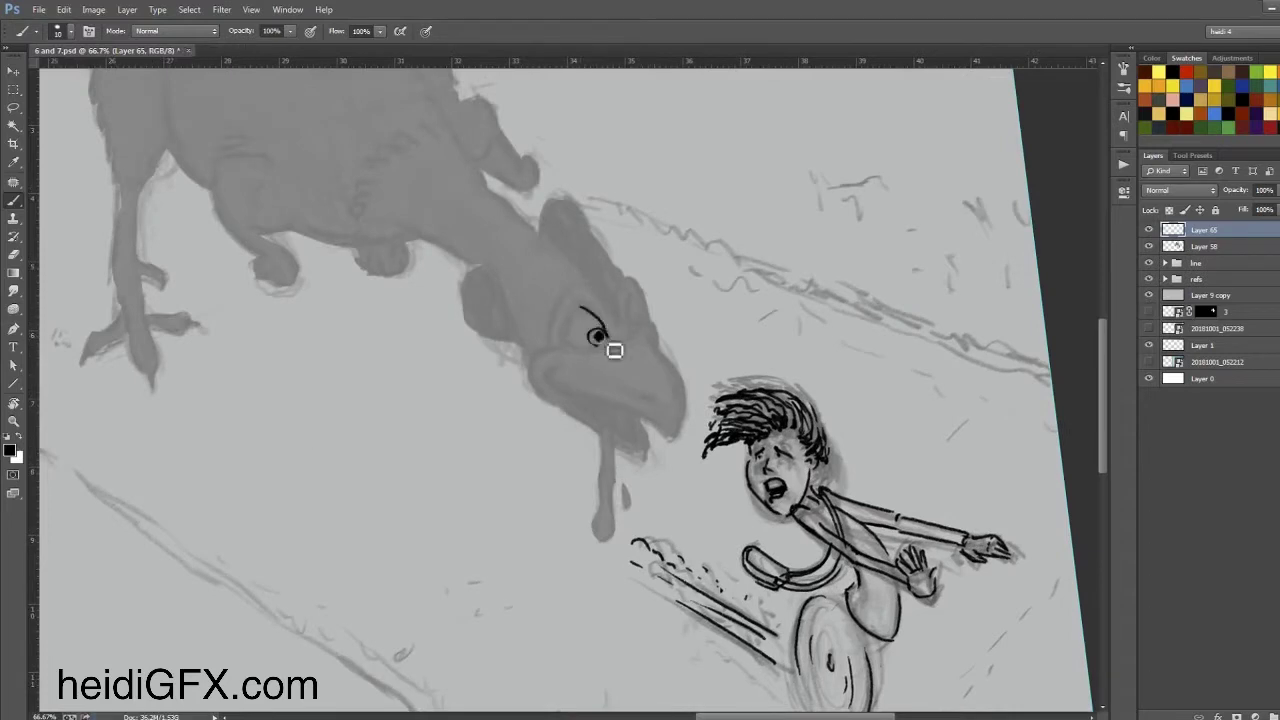
Ink the creature's eyes, snout, chin, brow line and the drool below its beak.
{"action": "mouse_move", "coordinate": [602, 346]}
{"action": "left_mouse_down"}
{"action": "mouse_move", "coordinate": [566, 342]}
{"action": "mouse_move", "coordinate": [608, 338]}
{"action": "left_mouse_up"}
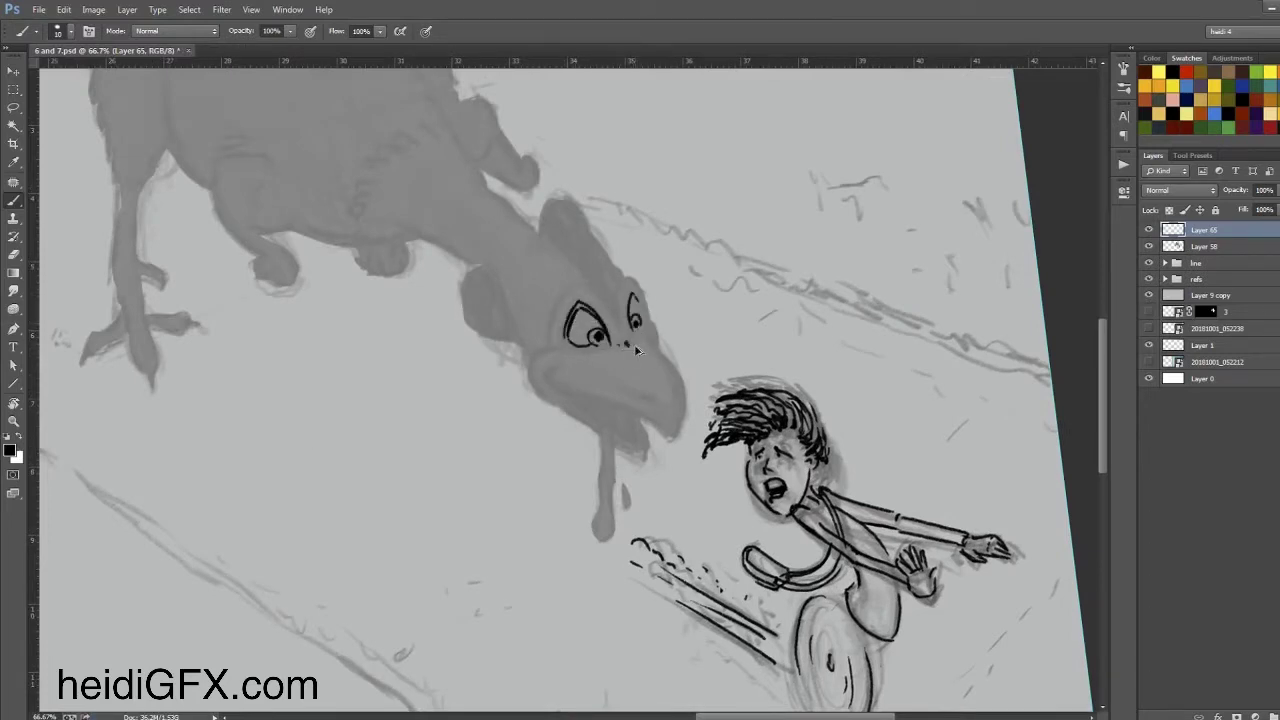
{"action": "left_click_drag", "start_coordinate": [637, 290], "coordinate": [644, 332]}
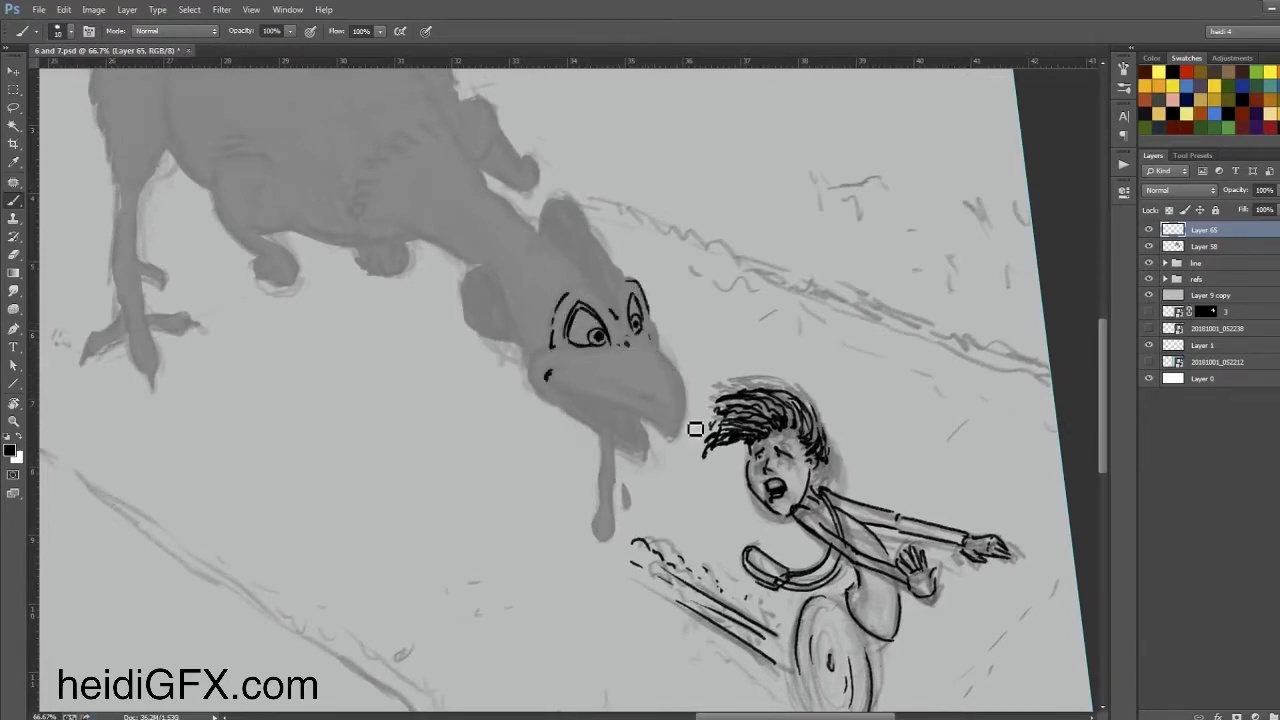
{"action": "mouse_move", "coordinate": [695, 428]}
{"action": "left_mouse_down"}
{"action": "mouse_move", "coordinate": [465, 382]}
{"action": "mouse_move", "coordinate": [505, 492]}
{"action": "mouse_move", "coordinate": [560, 470]}
{"action": "left_mouse_up"}
{"action": "left_click_drag", "start_coordinate": [505, 505], "coordinate": [574, 448]}
{"action": "mouse_move", "coordinate": [484, 370]}
{"action": "left_mouse_down"}
{"action": "mouse_move", "coordinate": [506, 513]}
{"action": "mouse_move", "coordinate": [474, 374]}
{"action": "left_mouse_up"}
{"action": "mouse_move", "coordinate": [415, 502]}
{"action": "left_mouse_down"}
{"action": "mouse_move", "coordinate": [560, 529]}
{"action": "mouse_move", "coordinate": [551, 546]}
{"action": "left_mouse_up"}
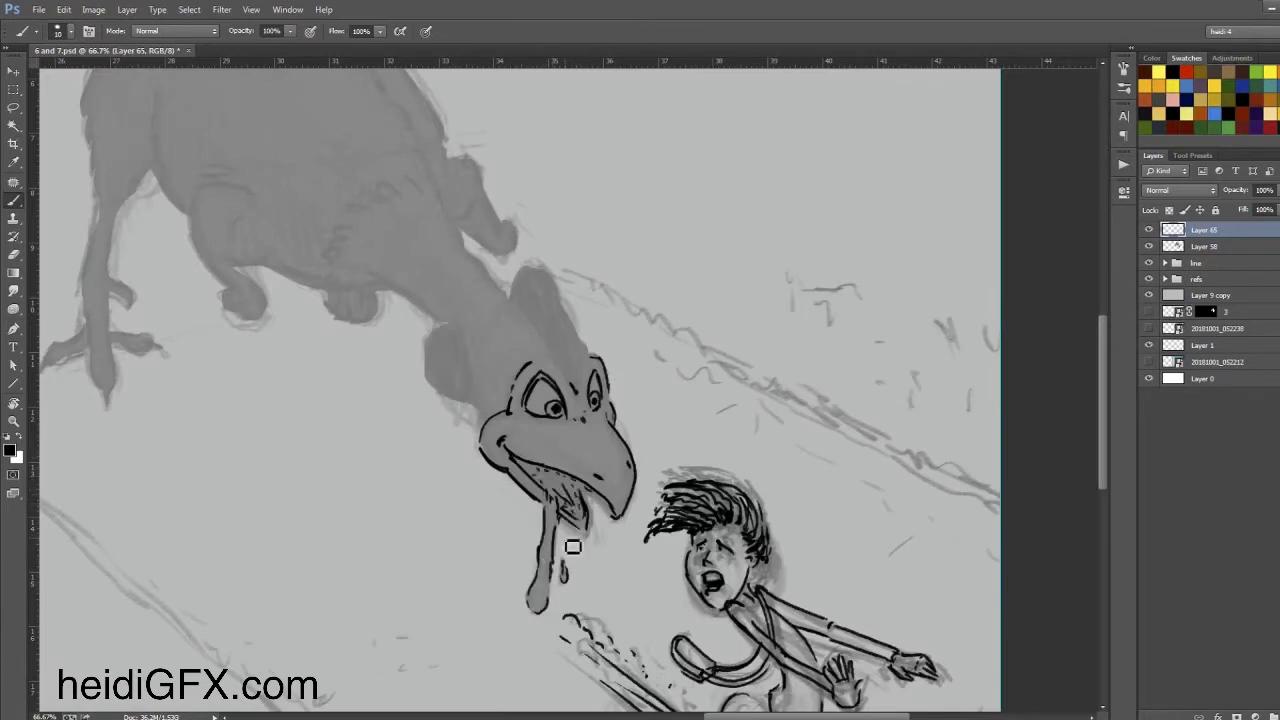
Outline the creature's head crest, neck and body, hatching along the neck.
{"action": "mouse_move", "coordinate": [514, 318]}
{"action": "left_mouse_down"}
{"action": "mouse_move", "coordinate": [578, 352]}
{"action": "mouse_move", "coordinate": [543, 283]}
{"action": "mouse_move", "coordinate": [603, 363]}
{"action": "left_mouse_up"}
{"action": "left_click_drag", "start_coordinate": [462, 345], "coordinate": [480, 418]}
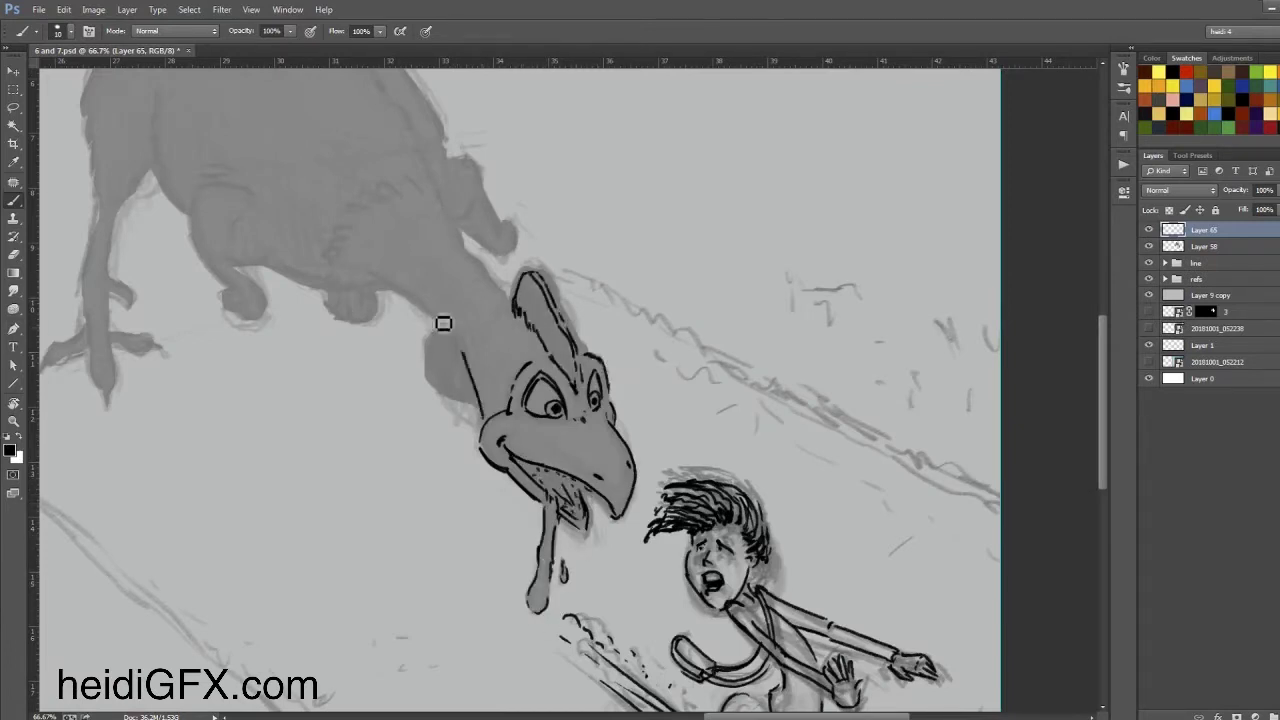
{"action": "mouse_move", "coordinate": [443, 323]}
{"action": "left_mouse_down"}
{"action": "mouse_move", "coordinate": [409, 400]}
{"action": "mouse_move", "coordinate": [414, 534]}
{"action": "mouse_move", "coordinate": [470, 420]}
{"action": "mouse_move", "coordinate": [566, 449]}
{"action": "left_mouse_up"}
{"action": "left_click_drag", "start_coordinate": [566, 449], "coordinate": [640, 584]}
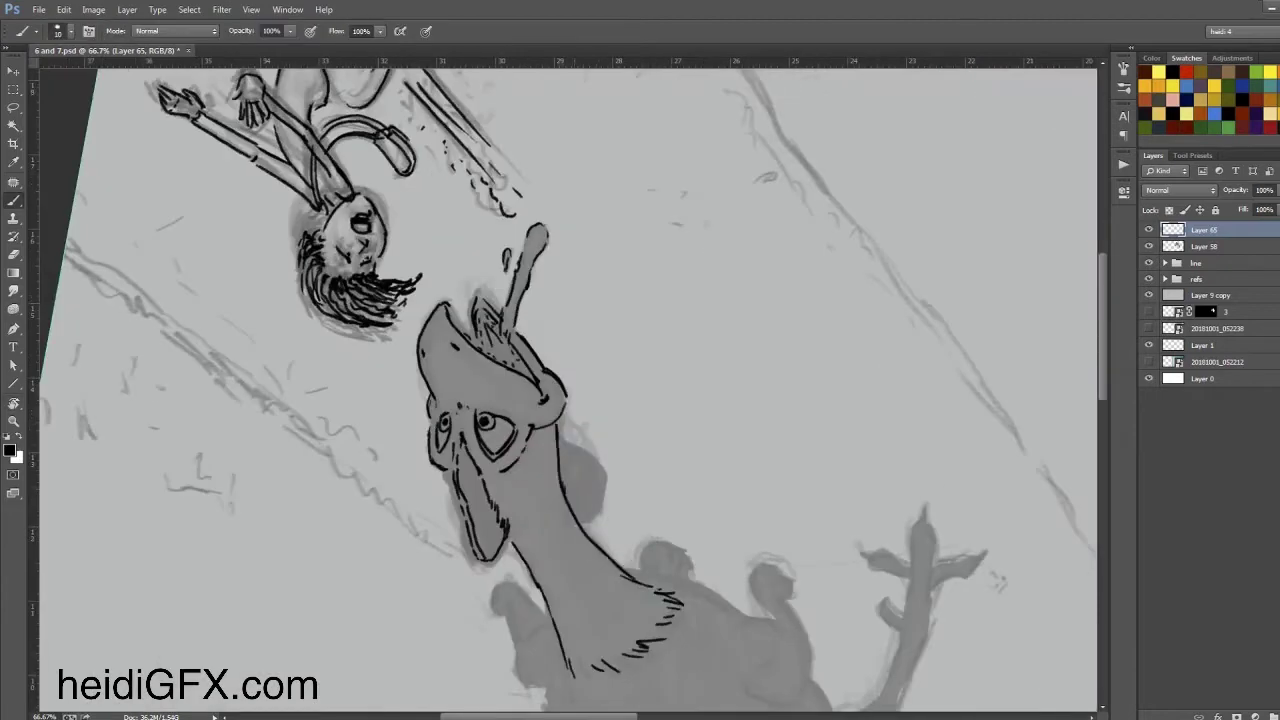
{"action": "left_click_drag", "start_coordinate": [598, 520], "coordinate": [560, 470]}
{"action": "mouse_move", "coordinate": [440, 548]}
{"action": "left_mouse_down"}
{"action": "mouse_move", "coordinate": [463, 577]}
{"action": "mouse_move", "coordinate": [378, 278]}
{"action": "left_mouse_up"}
Ink the creature's legs, toes and tail, and begin grass ticks on the left slope.
{"action": "mouse_move", "coordinate": [392, 332]}
{"action": "left_mouse_down"}
{"action": "mouse_move", "coordinate": [446, 486]}
{"action": "mouse_move", "coordinate": [549, 449]}
{"action": "mouse_move", "coordinate": [505, 521]}
{"action": "mouse_move", "coordinate": [656, 506]}
{"action": "left_mouse_up"}
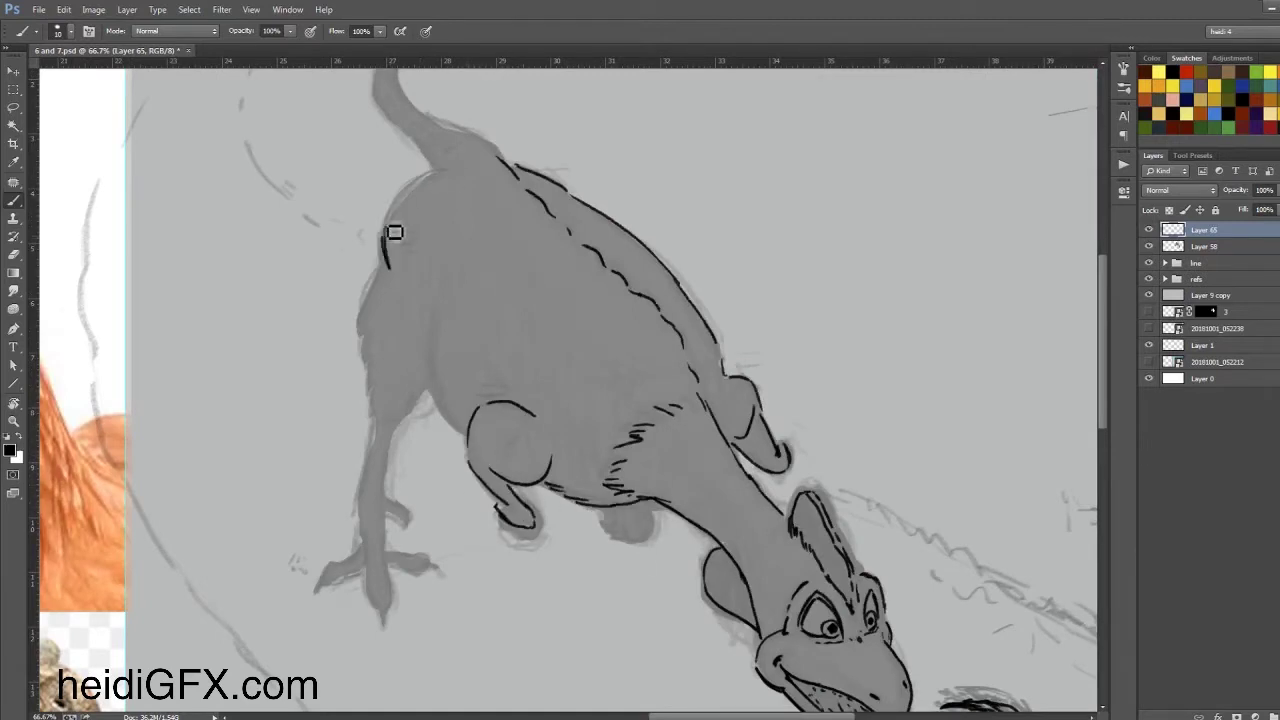
{"action": "mouse_move", "coordinate": [395, 232]}
{"action": "left_mouse_down"}
{"action": "mouse_move", "coordinate": [380, 443]}
{"action": "mouse_move", "coordinate": [423, 580]}
{"action": "mouse_move", "coordinate": [385, 620]}
{"action": "left_mouse_up"}
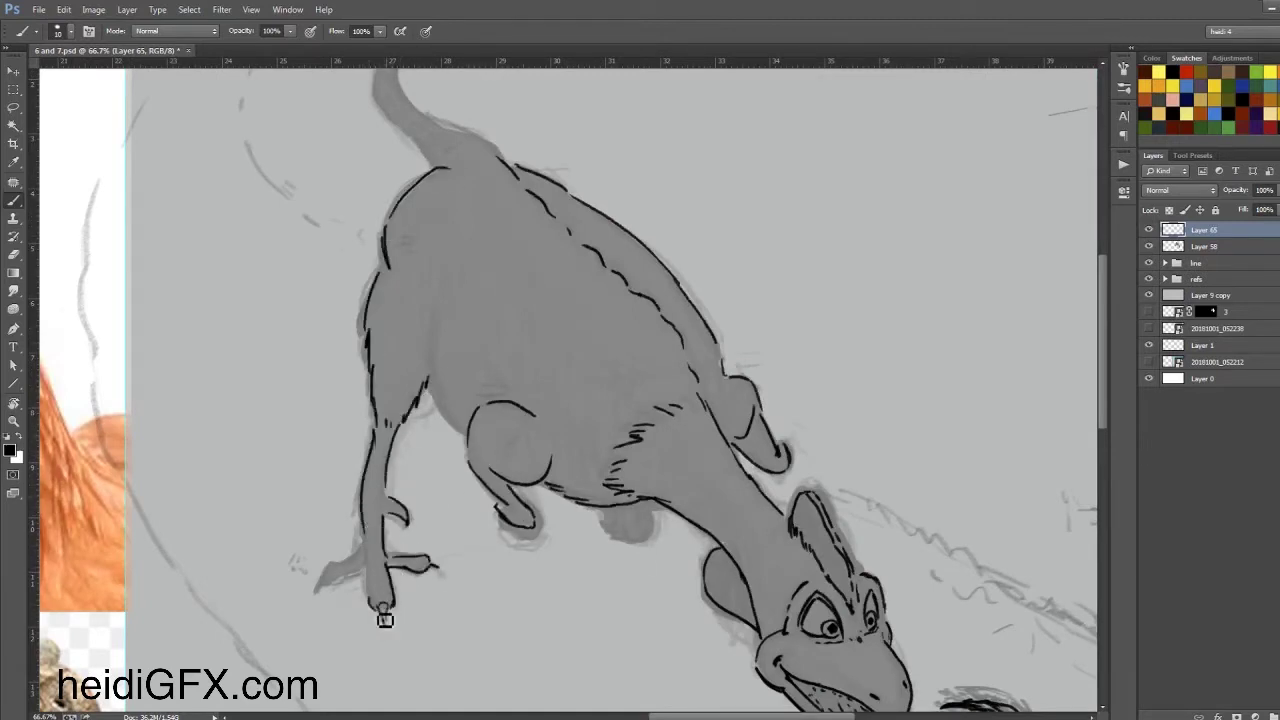
{"action": "mouse_move", "coordinate": [371, 577]}
{"action": "left_mouse_down"}
{"action": "mouse_move", "coordinate": [329, 589]}
{"action": "mouse_move", "coordinate": [409, 194]}
{"action": "mouse_move", "coordinate": [394, 566]}
{"action": "left_mouse_up"}
{"action": "left_click_drag", "start_coordinate": [505, 455], "coordinate": [381, 566]}
{"action": "key", "text": "Escape"}
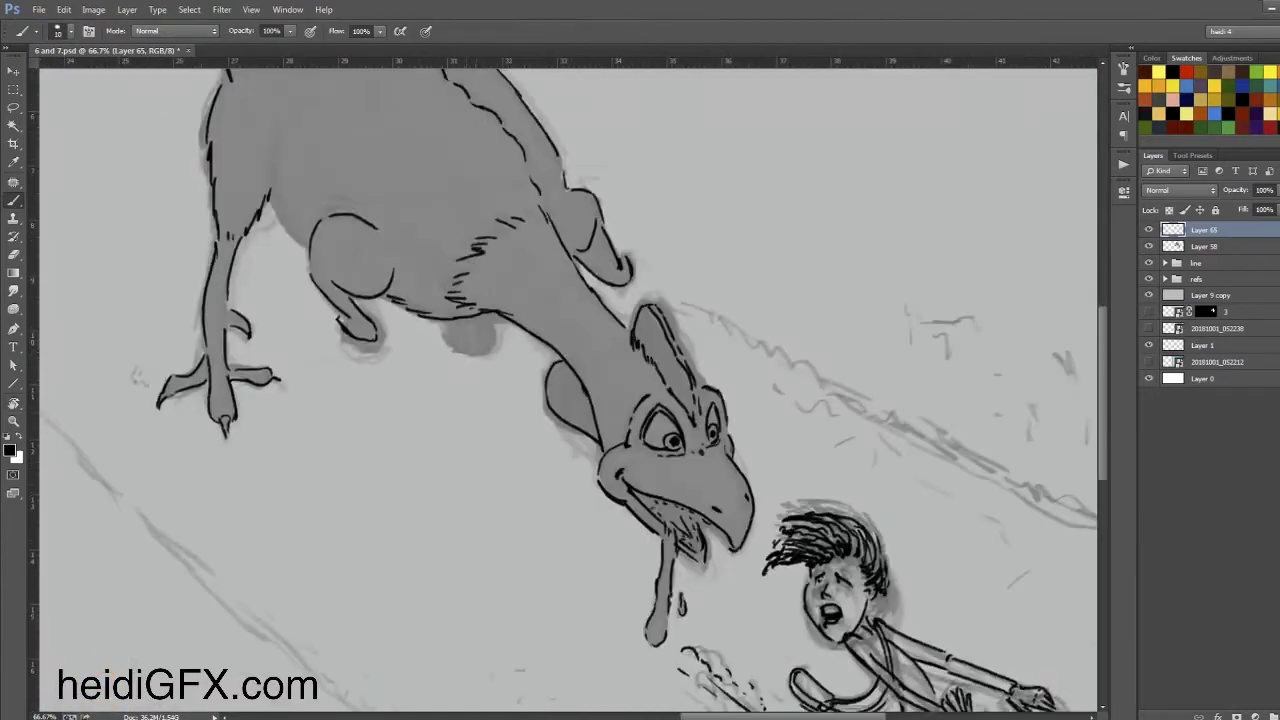
{"action": "left_click_drag", "start_coordinate": [451, 343], "coordinate": [534, 334]}
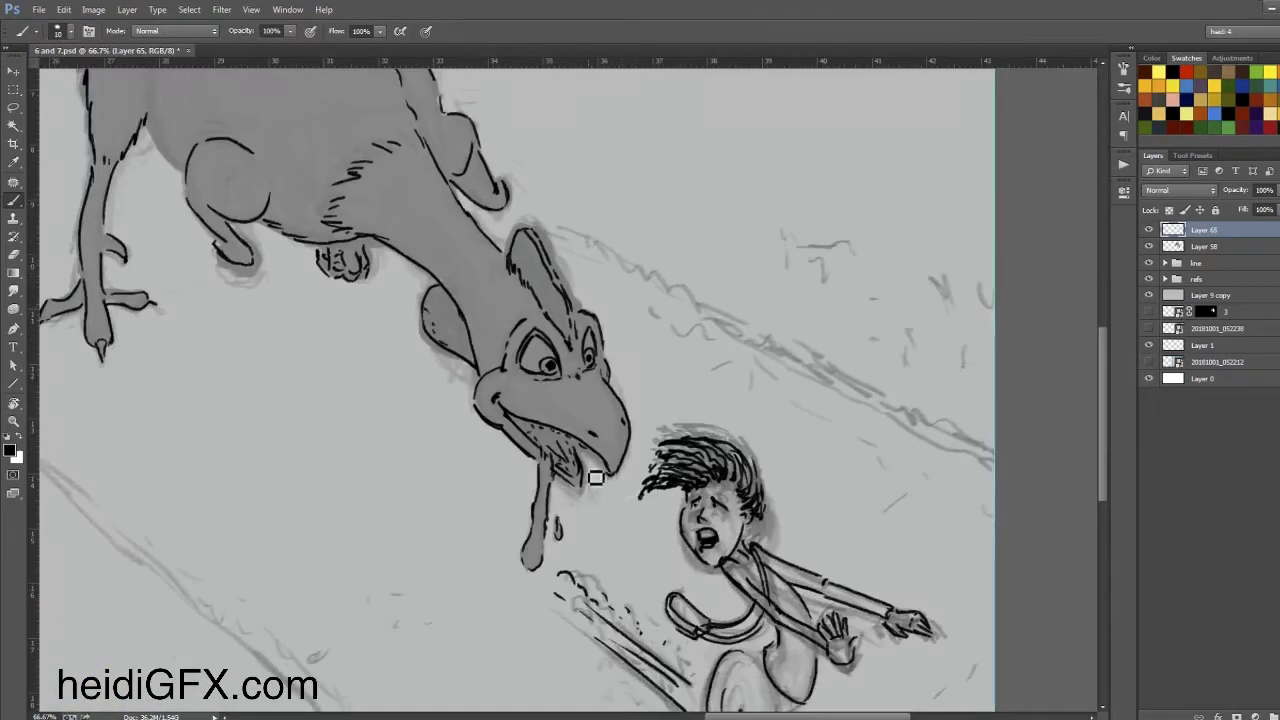
{"action": "key", "text": "ctrl+minus"}
{"action": "left_click_drag", "start_coordinate": [335, 415], "coordinate": [365, 440]}
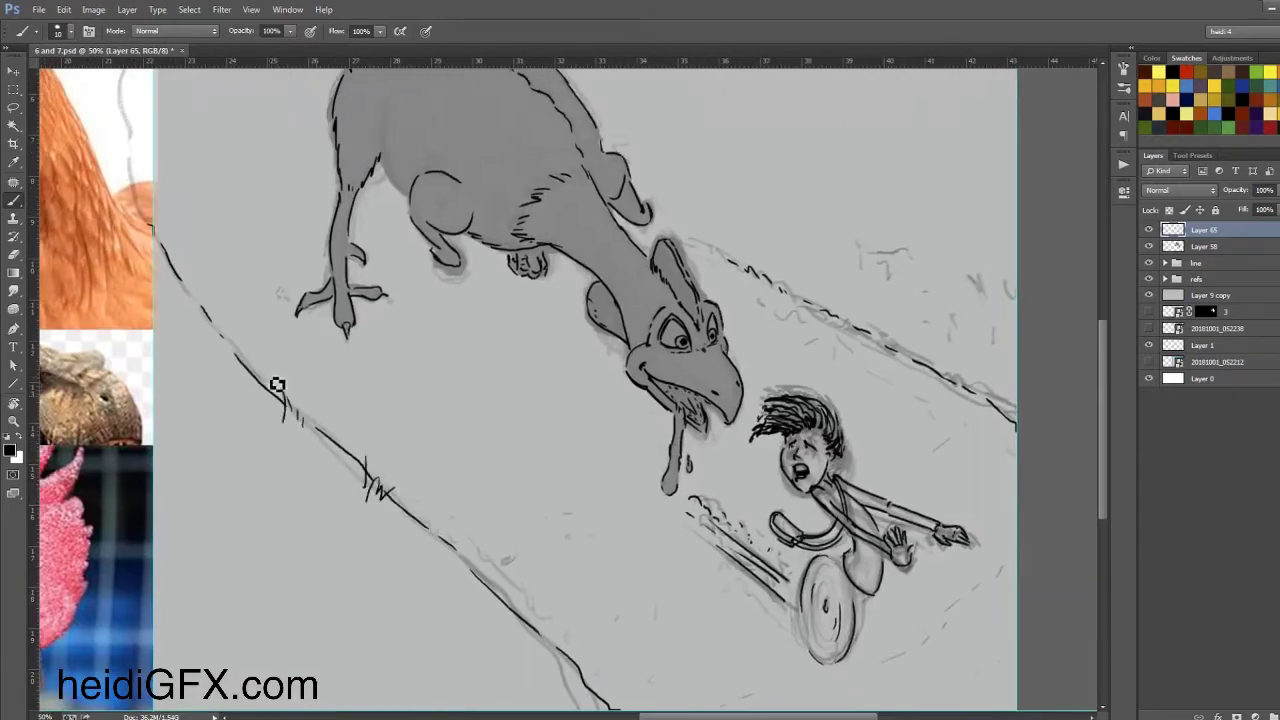
Add grass ticks along the upper-right slope line and ink the tree trunk and roots.
{"action": "left_click_drag", "start_coordinate": [570, 195], "coordinate": [585, 218]}
{"action": "left_click_drag", "start_coordinate": [678, 243], "coordinate": [692, 268]}
{"action": "left_click_drag", "start_coordinate": [514, 399], "coordinate": [729, 715]}
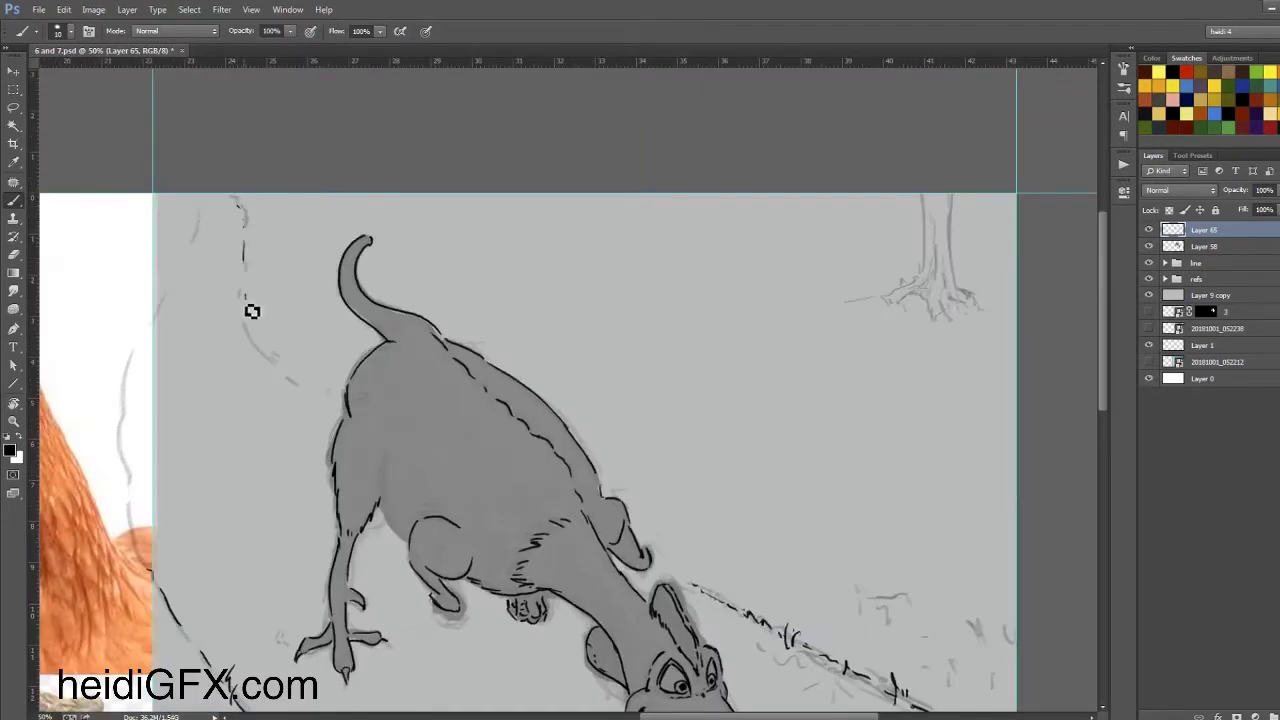
{"action": "left_click_drag", "start_coordinate": [620, 290], "coordinate": [318, 225]}
{"action": "left_click_drag", "start_coordinate": [632, 245], "coordinate": [668, 262]}
{"action": "mouse_move", "coordinate": [648, 135]}
{"action": "left_mouse_down"}
{"action": "mouse_move", "coordinate": [655, 228]}
{"action": "mouse_move", "coordinate": [630, 200]}
{"action": "left_mouse_up"}
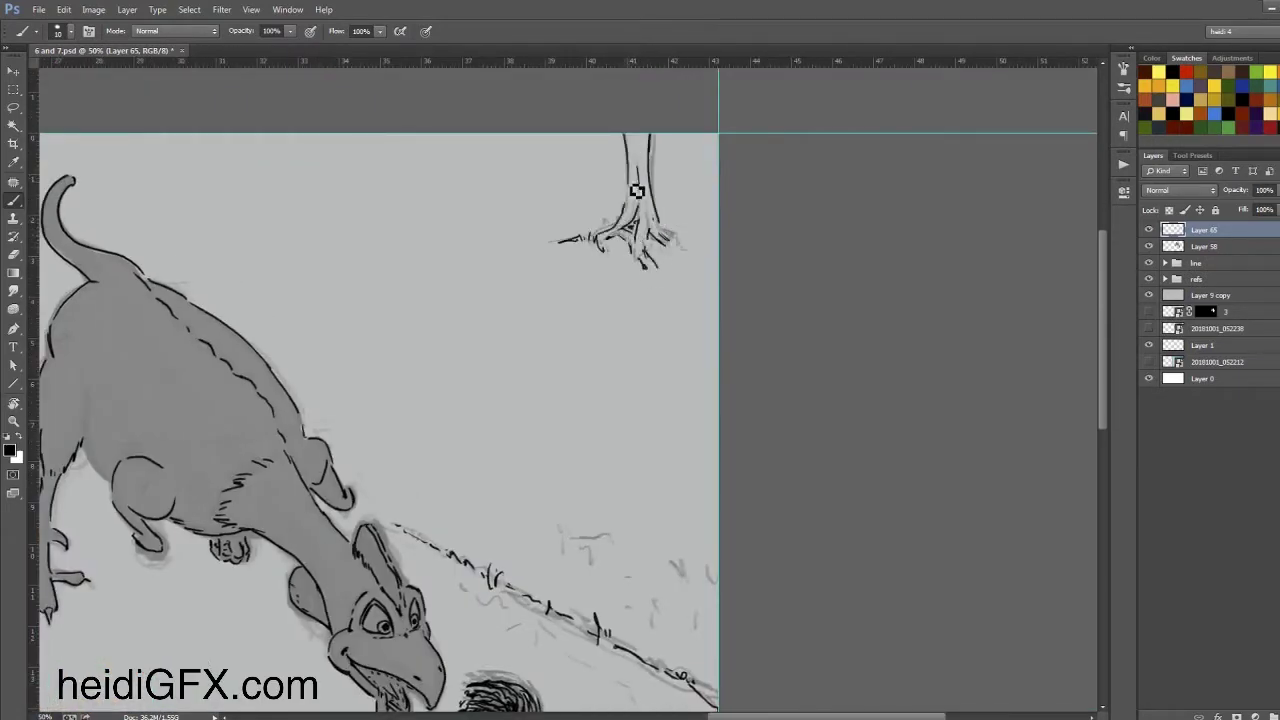
Add a new layer and ink small detail strokes near the creature's drool.
{"action": "mouse_move", "coordinate": [611, 521]}
{"action": "left_mouse_down"}
{"action": "mouse_move", "coordinate": [708, 281]}
{"action": "mouse_move", "coordinate": [790, 292]}
{"action": "left_mouse_up"}
{"action": "left_click_drag", "start_coordinate": [540, 395], "coordinate": [585, 418]}
{"action": "key", "text": "ctrl+shift+alt+n"}
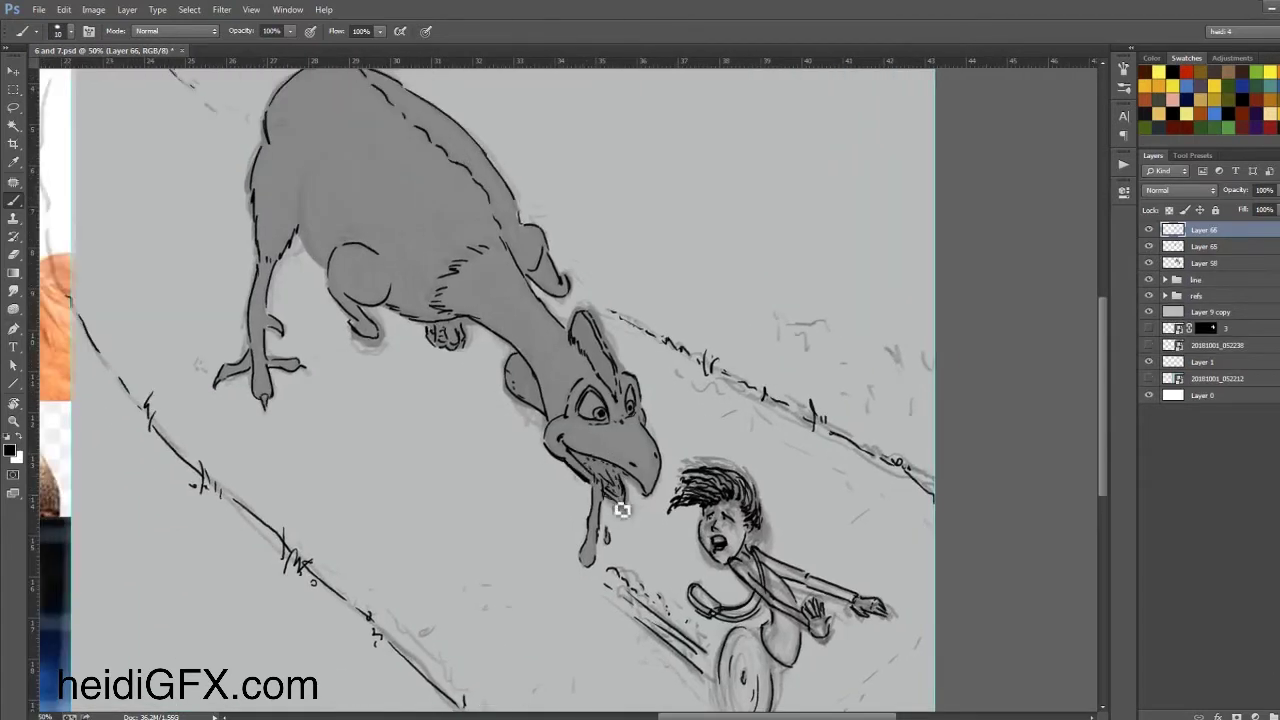
{"action": "mouse_move", "coordinate": [615, 505]}
{"action": "left_mouse_down"}
{"action": "mouse_move", "coordinate": [641, 479]}
{"action": "mouse_move", "coordinate": [618, 448]}
{"action": "mouse_move", "coordinate": [645, 308]}
{"action": "left_mouse_up"}
{"action": "key", "text": "ctrl+plus"}
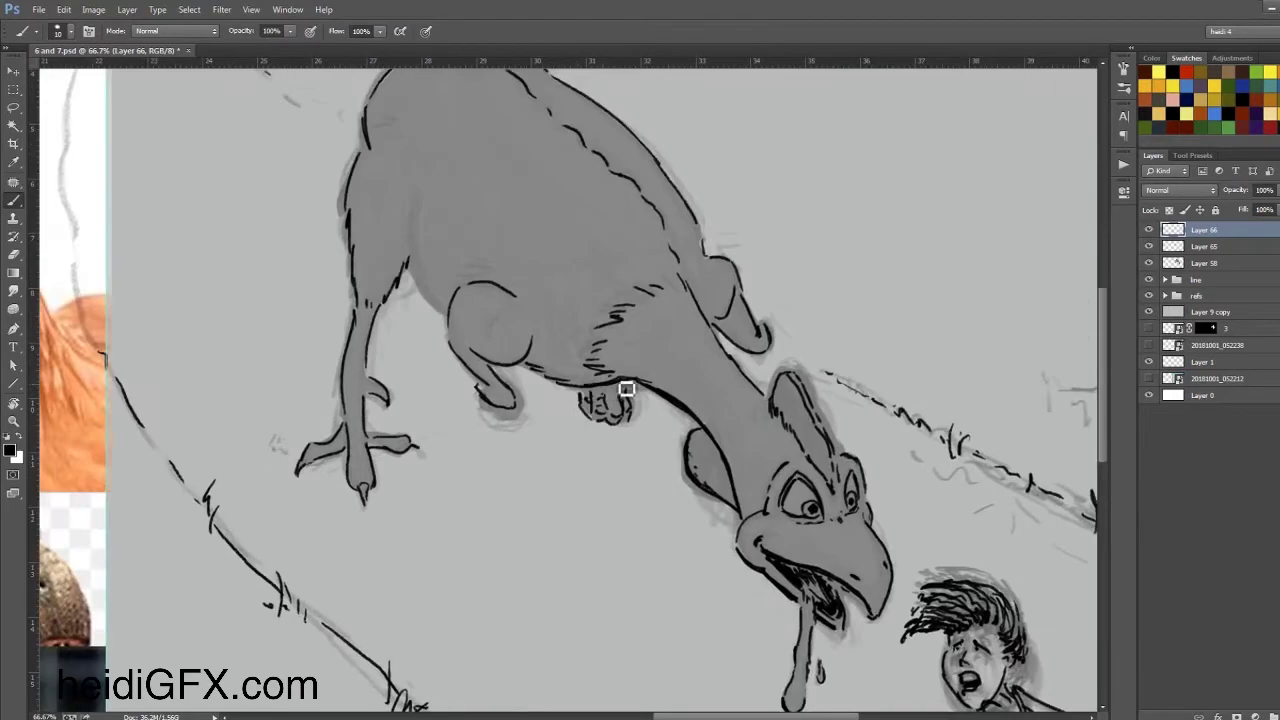
{"action": "left_click_drag", "start_coordinate": [503, 274], "coordinate": [623, 389]}
{"action": "left_click_drag", "start_coordinate": [360, 490], "coordinate": [489, 480]}
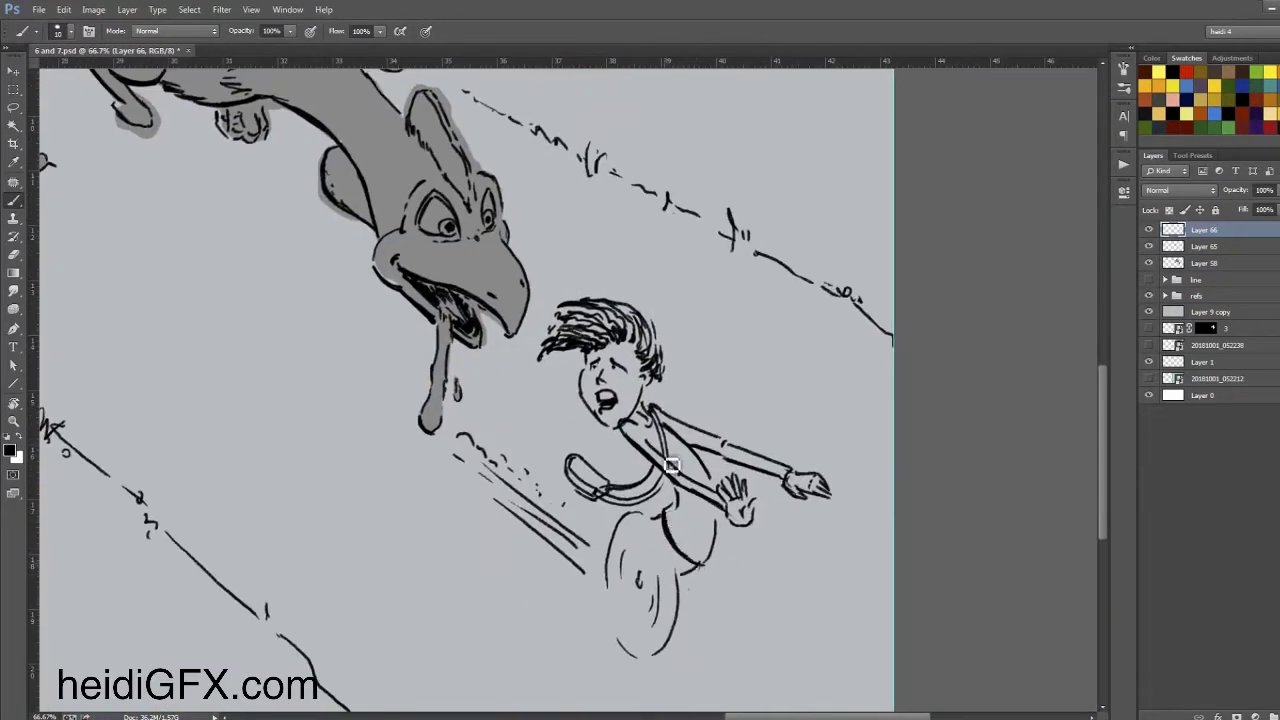
Save the document, darken the boy's mouth and hatch the wheel.
{"action": "key", "text": "ctrl+s"}
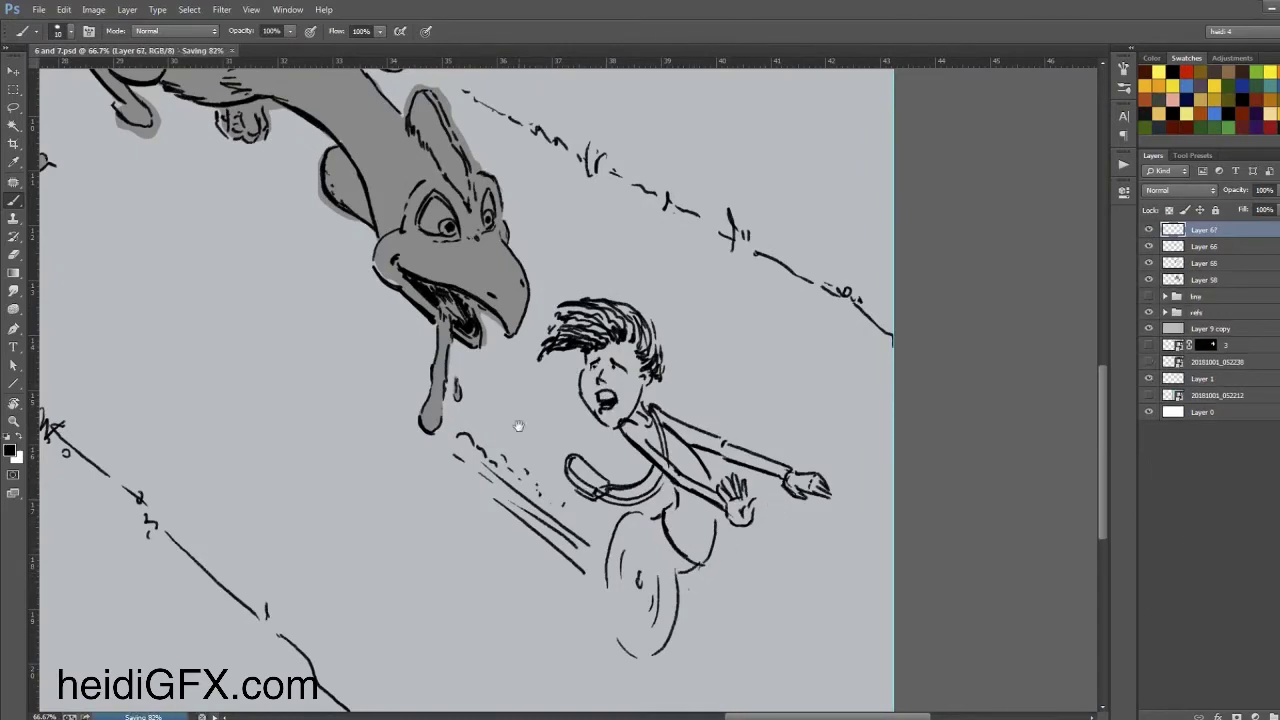
{"action": "left_click_drag", "start_coordinate": [600, 412], "coordinate": [618, 430]}
{"action": "left_click_drag", "start_coordinate": [618, 430], "coordinate": [578, 360]}
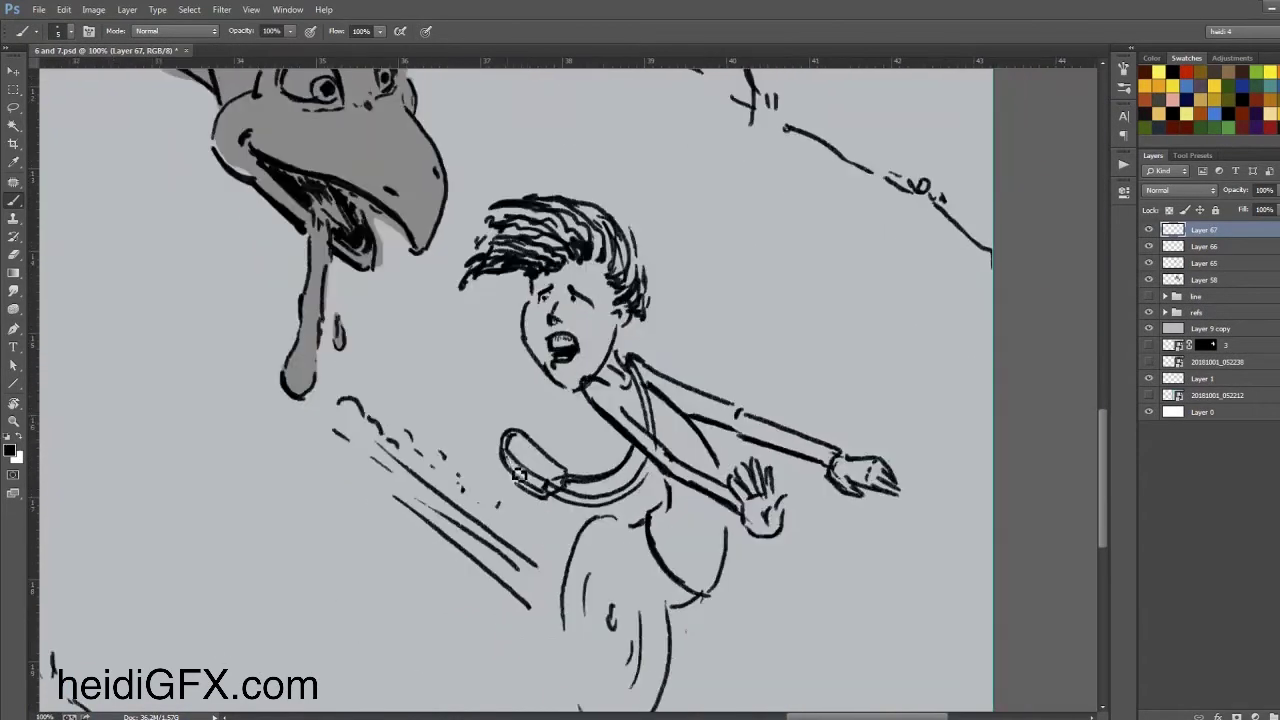
{"action": "mouse_move", "coordinate": [508, 440]}
{"action": "left_mouse_down"}
{"action": "mouse_move", "coordinate": [560, 498]}
{"action": "mouse_move", "coordinate": [655, 477]}
{"action": "mouse_move", "coordinate": [648, 372]}
{"action": "mouse_move", "coordinate": [672, 362]}
{"action": "mouse_move", "coordinate": [836, 422]}
{"action": "mouse_move", "coordinate": [860, 418]}
{"action": "left_mouse_up"}
Make and clear a selection around the boy's hand, then hatch near his torso.
{"action": "left_click", "coordinate": [872, 430], "text": "ctrl"}
{"action": "key", "text": "l"}
{"action": "key", "text": "b"}
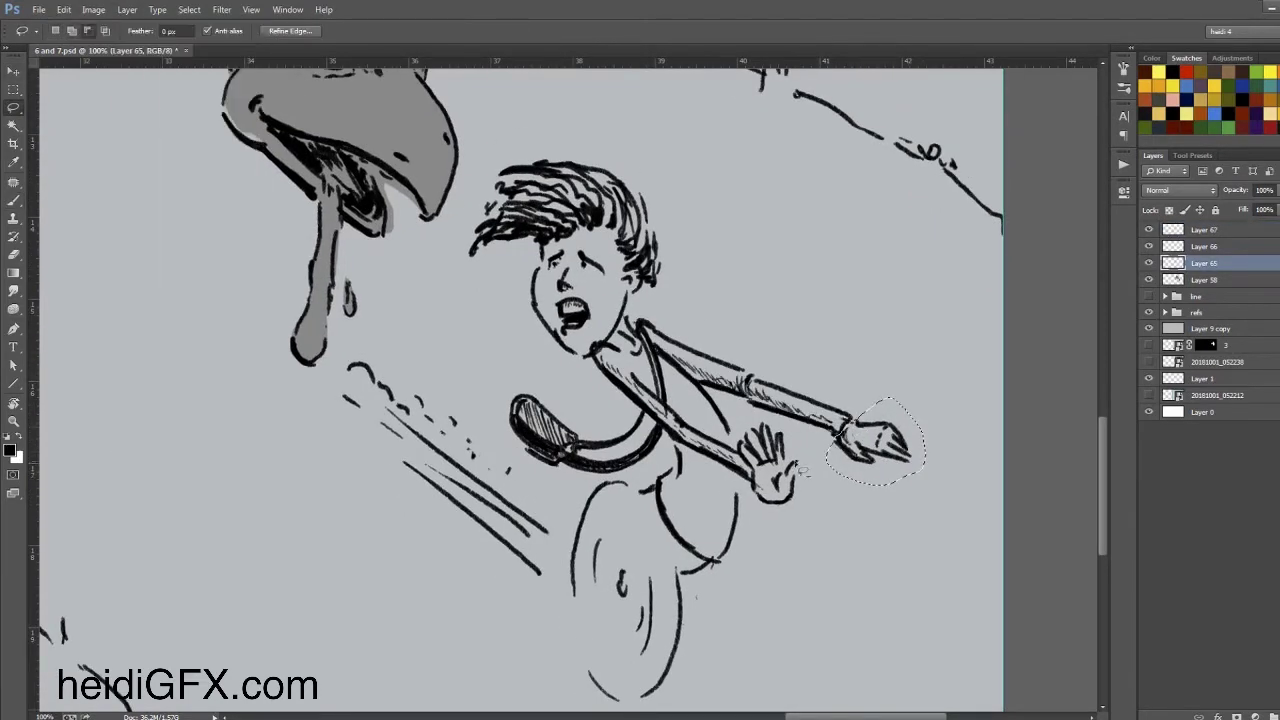
{"action": "key", "text": "ctrl+d"}
{"action": "left_click_drag", "start_coordinate": [686, 520], "coordinate": [866, 510]}
{"action": "mouse_move", "coordinate": [850, 465]}
{"action": "left_mouse_down"}
{"action": "mouse_move", "coordinate": [866, 509]}
{"action": "mouse_move", "coordinate": [862, 420]}
{"action": "left_mouse_up"}
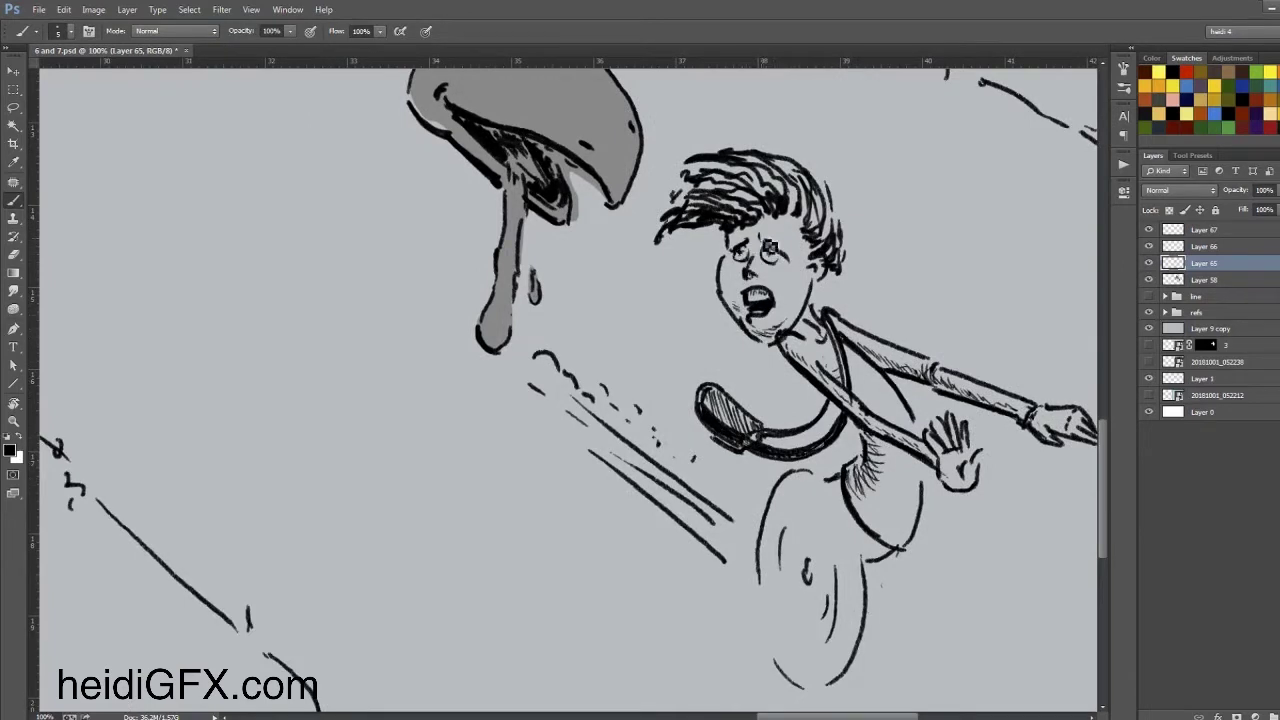
Densely hatch the boy's hair and add leg strokes, undoing the last stray one.
{"action": "left_click_drag", "start_coordinate": [825, 343], "coordinate": [870, 420]}
{"action": "left_click_drag", "start_coordinate": [780, 240], "coordinate": [860, 295]}
{"action": "mouse_move", "coordinate": [835, 275]}
{"action": "left_mouse_down"}
{"action": "mouse_move", "coordinate": [885, 330]}
{"action": "mouse_move", "coordinate": [854, 288]}
{"action": "left_mouse_up"}
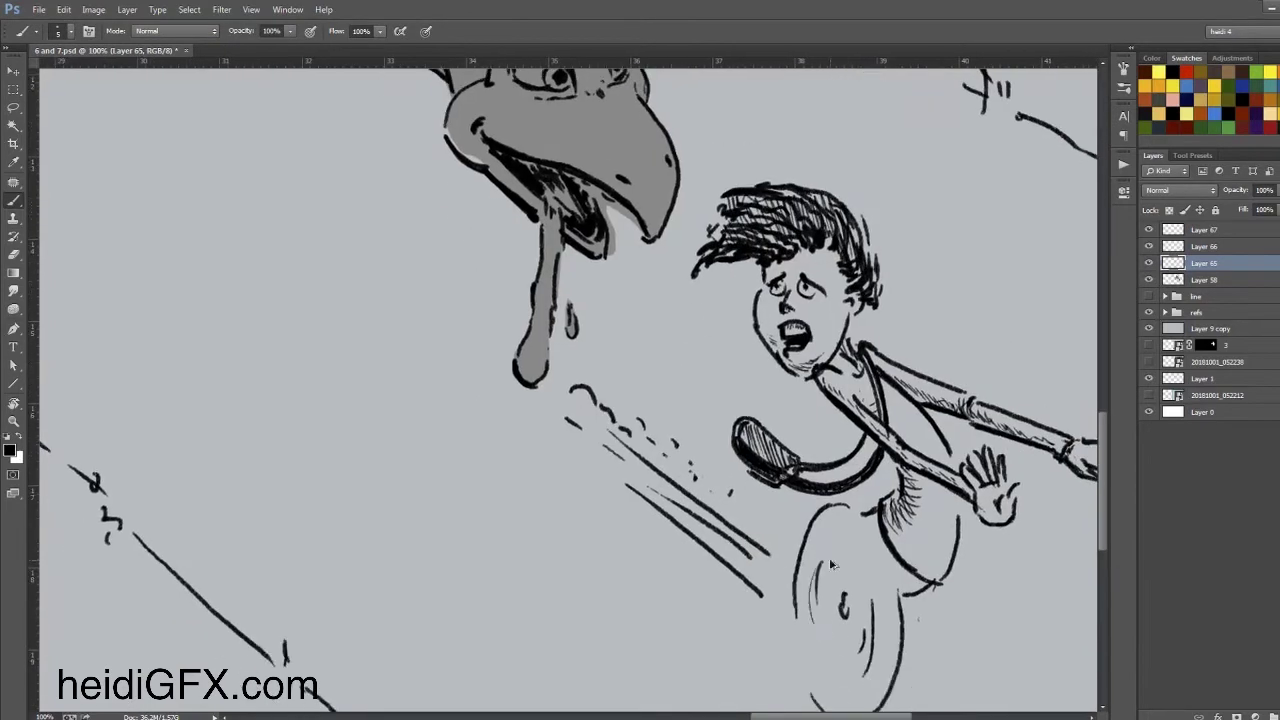
{"action": "left_click_drag", "start_coordinate": [812, 590], "coordinate": [832, 697]}
{"action": "key", "text": "ctrl+z"}
{"action": "left_click_drag", "start_coordinate": [673, 531], "coordinate": [773, 611]}
Hatch the bird's beak edges and fill its head crest and face flap solid black.
{"action": "left_click_drag", "start_coordinate": [640, 444], "coordinate": [697, 596]}
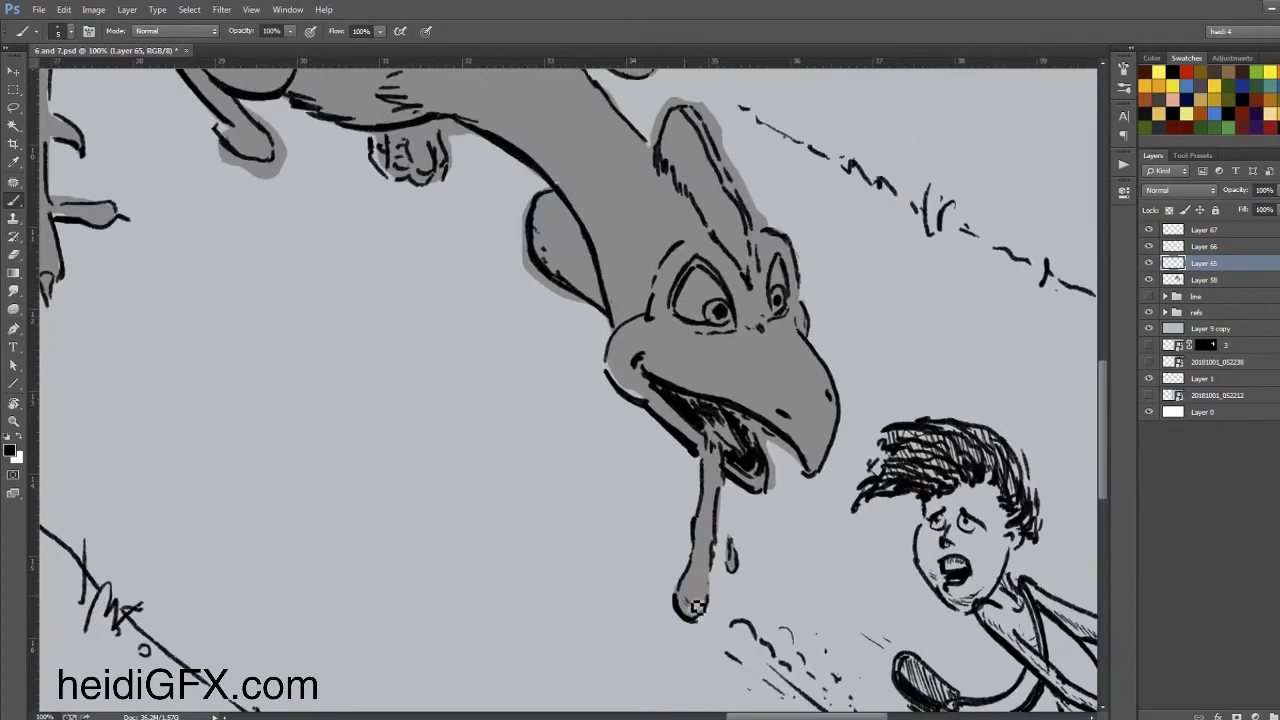
{"action": "left_click_drag", "start_coordinate": [638, 371], "coordinate": [634, 346]}
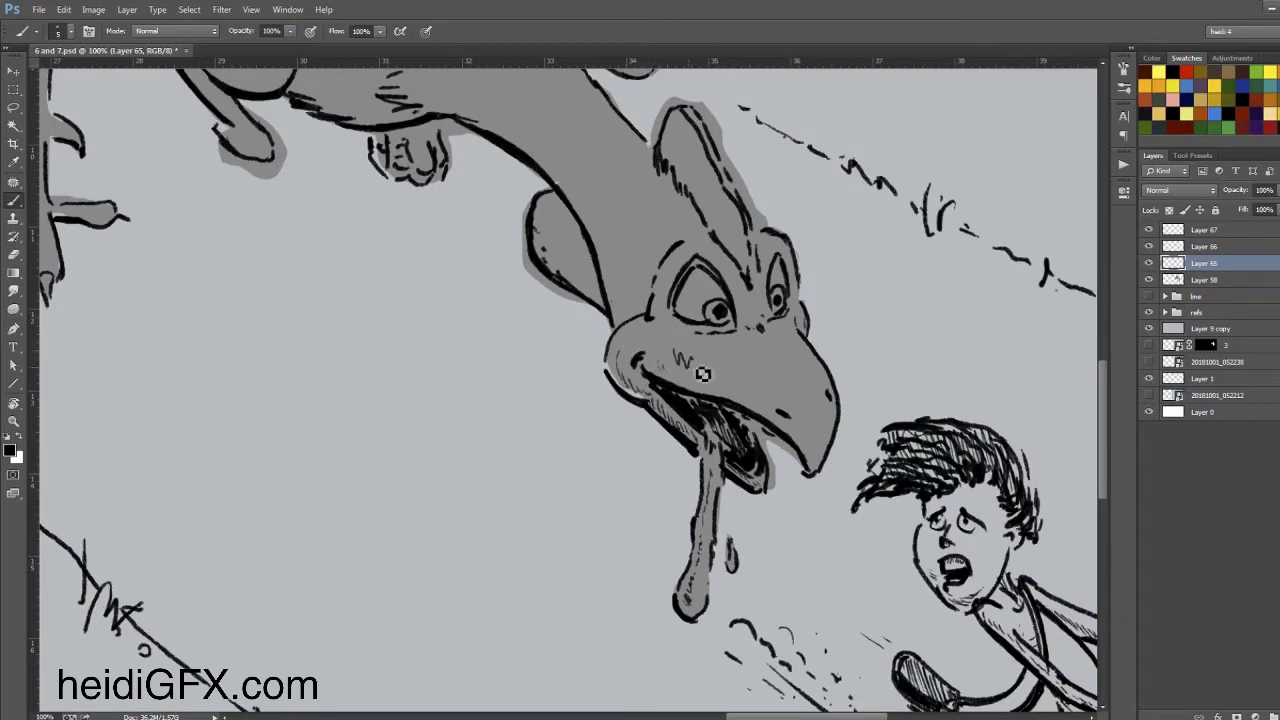
{"action": "mouse_move", "coordinate": [703, 373]}
{"action": "left_mouse_down"}
{"action": "mouse_move", "coordinate": [788, 414]}
{"action": "mouse_move", "coordinate": [814, 405]}
{"action": "left_mouse_up"}
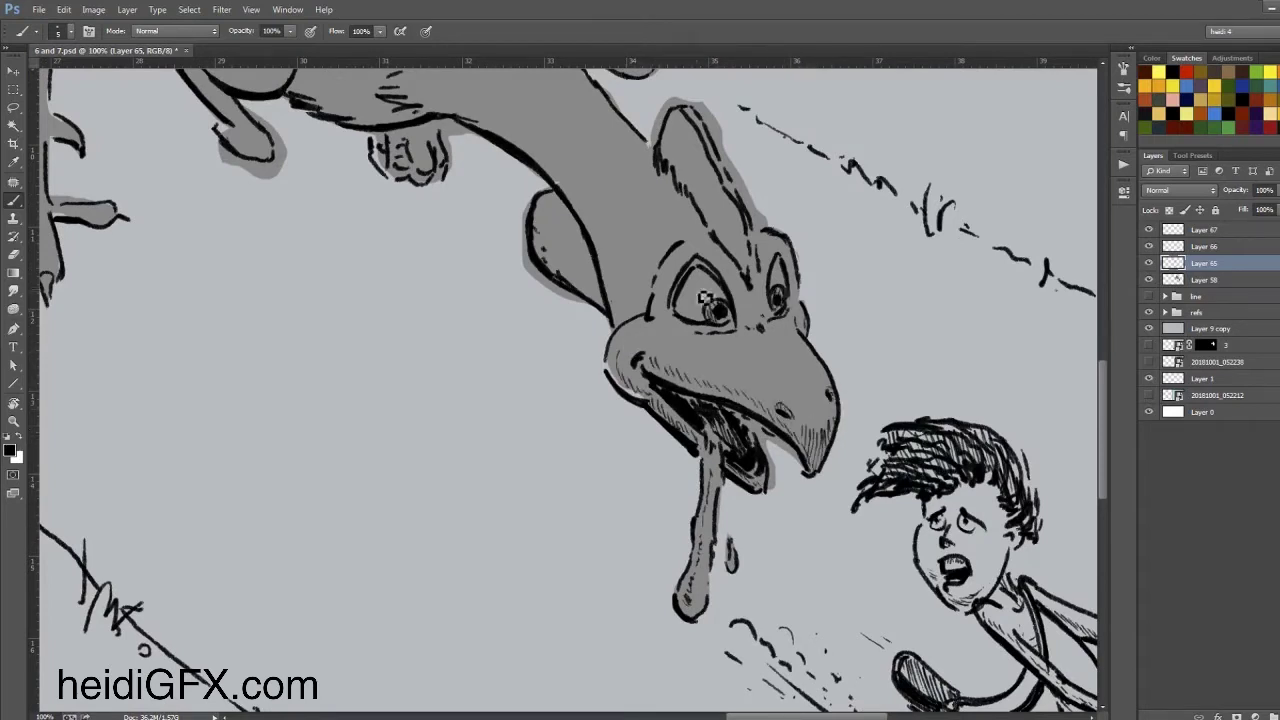
{"action": "left_click_drag", "start_coordinate": [705, 300], "coordinate": [731, 354]}
{"action": "left_click_drag", "start_coordinate": [705, 185], "coordinate": [736, 208]}
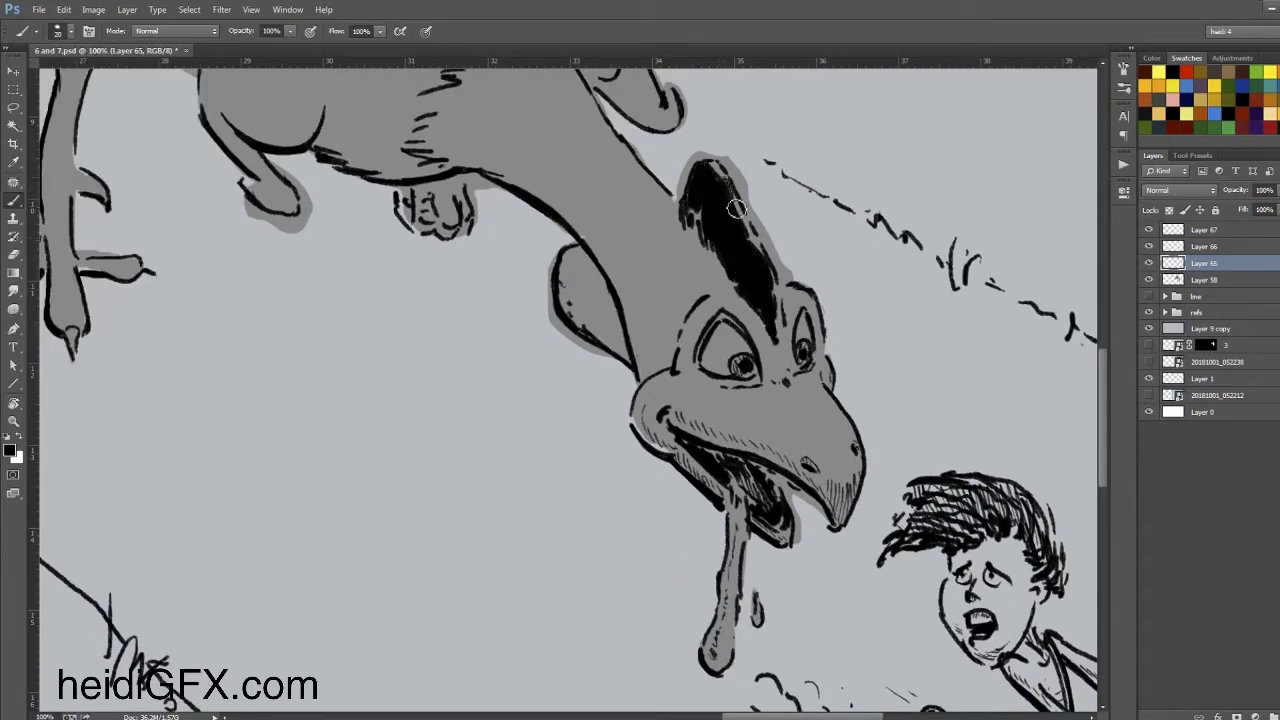
{"action": "mouse_move", "coordinate": [566, 264]}
{"action": "left_mouse_down"}
{"action": "mouse_move", "coordinate": [602, 332]}
{"action": "mouse_move", "coordinate": [657, 380]}
{"action": "mouse_move", "coordinate": [566, 272]}
{"action": "left_mouse_up"}
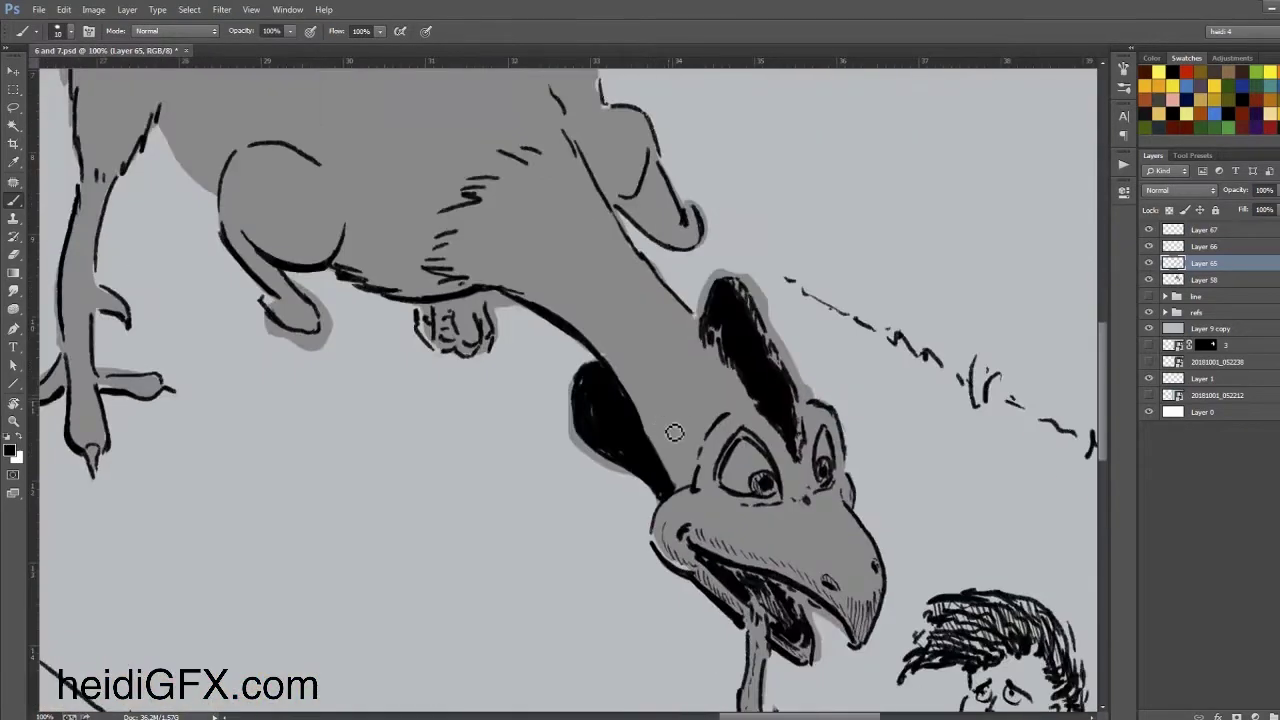
With a size 5 brush, add feather arcs down the neck and back plus body texture marks.
{"action": "key", "text": "bracketleft"}
{"action": "key", "text": "bracketleft"}
{"action": "key", "text": "bracketleft"}
{"action": "left_click_drag", "start_coordinate": [655, 380], "coordinate": [622, 336]}
{"action": "mouse_move", "coordinate": [650, 350]}
{"action": "left_mouse_down"}
{"action": "mouse_move", "coordinate": [572, 306]}
{"action": "mouse_move", "coordinate": [524, 246]}
{"action": "left_mouse_up"}
{"action": "left_click_drag", "start_coordinate": [556, 246], "coordinate": [494, 236]}
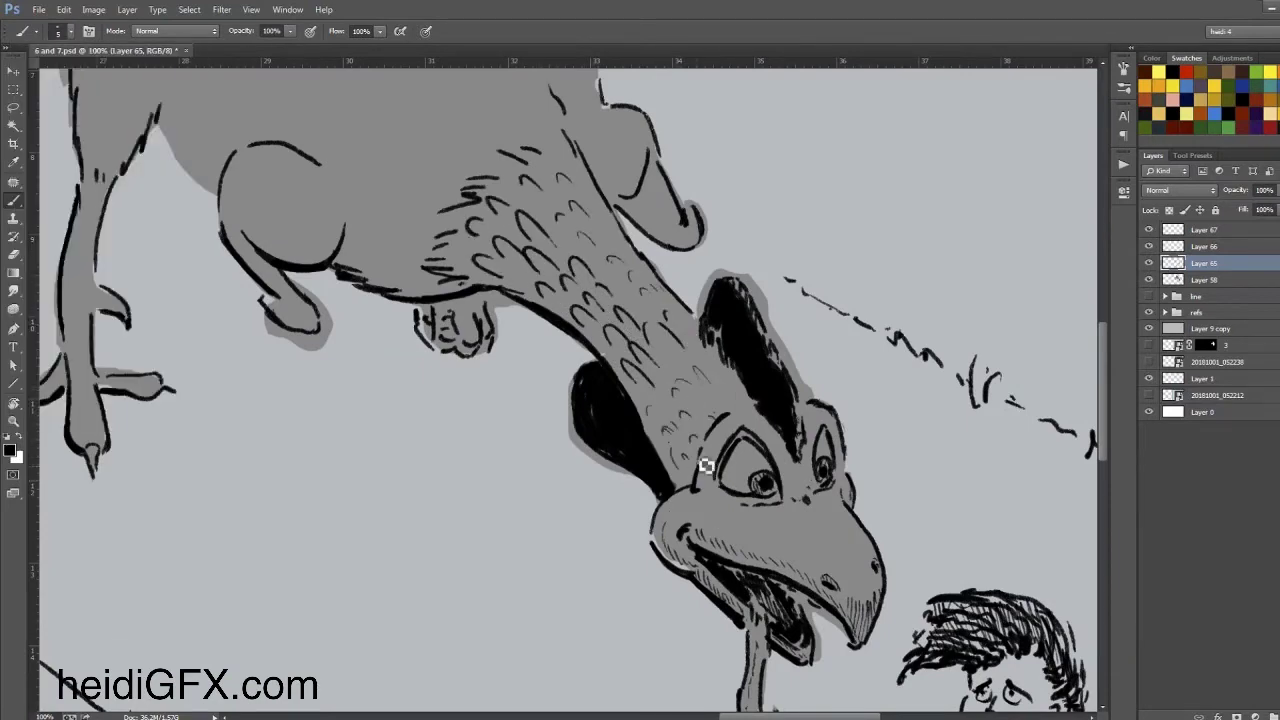
{"action": "left_click_drag", "start_coordinate": [708, 463], "coordinate": [430, 478]}
{"action": "left_click_drag", "start_coordinate": [545, 490], "coordinate": [550, 500]}
{"action": "left_click_drag", "start_coordinate": [425, 470], "coordinate": [430, 478]}
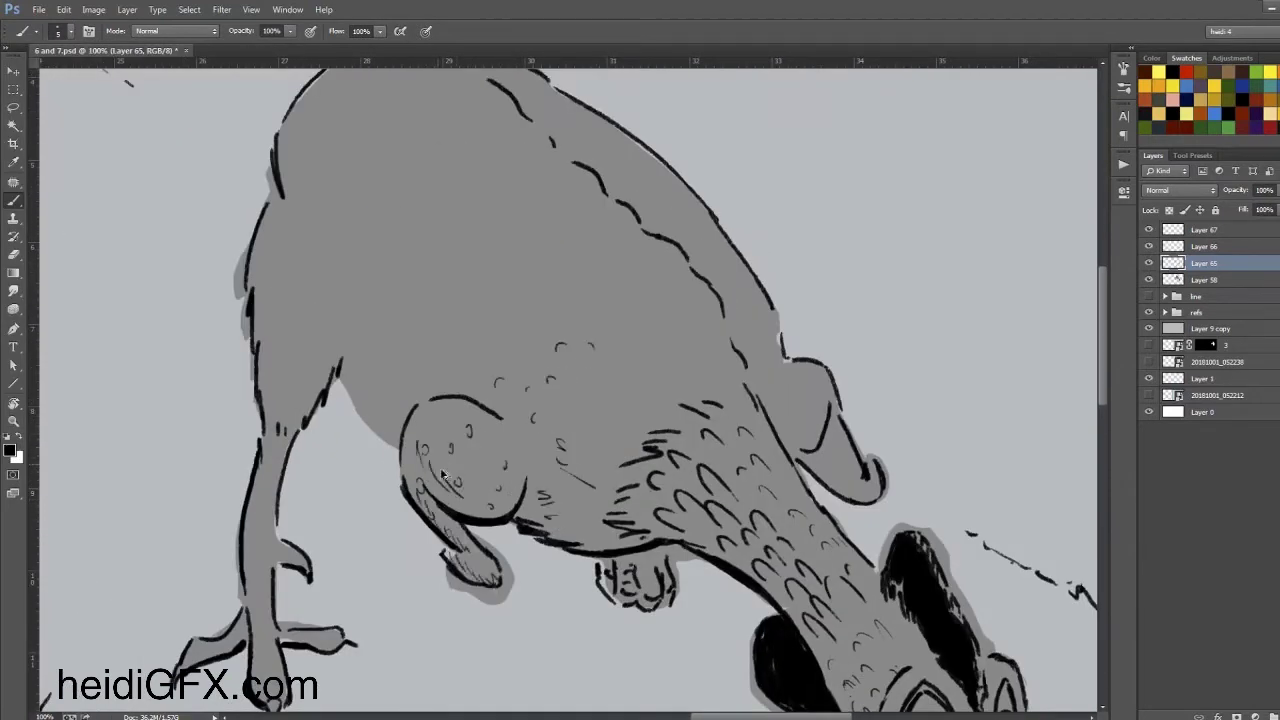
Save the drawing and pan around to review the bird's belly, legs and the boy.
{"action": "left_click_drag", "start_coordinate": [651, 571], "coordinate": [368, 543]}
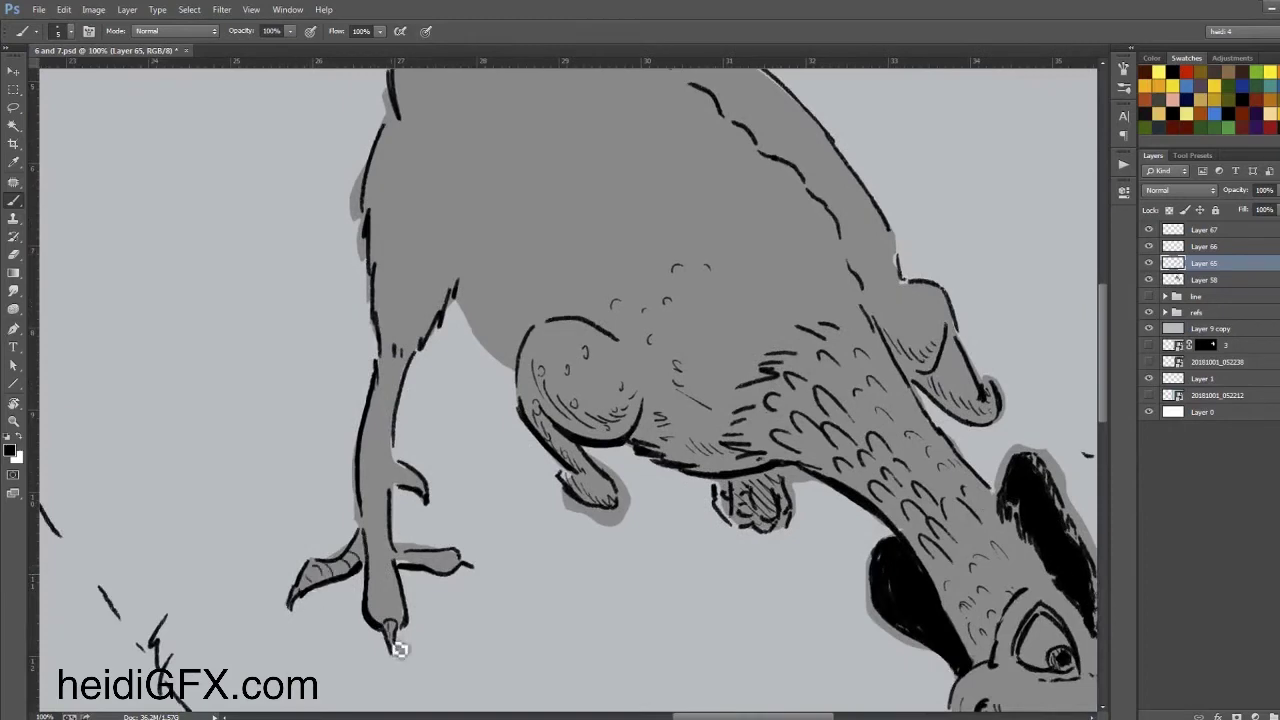
{"action": "scroll", "coordinate": [425, 560], "scroll_direction": "up", "scroll_amount": 5}
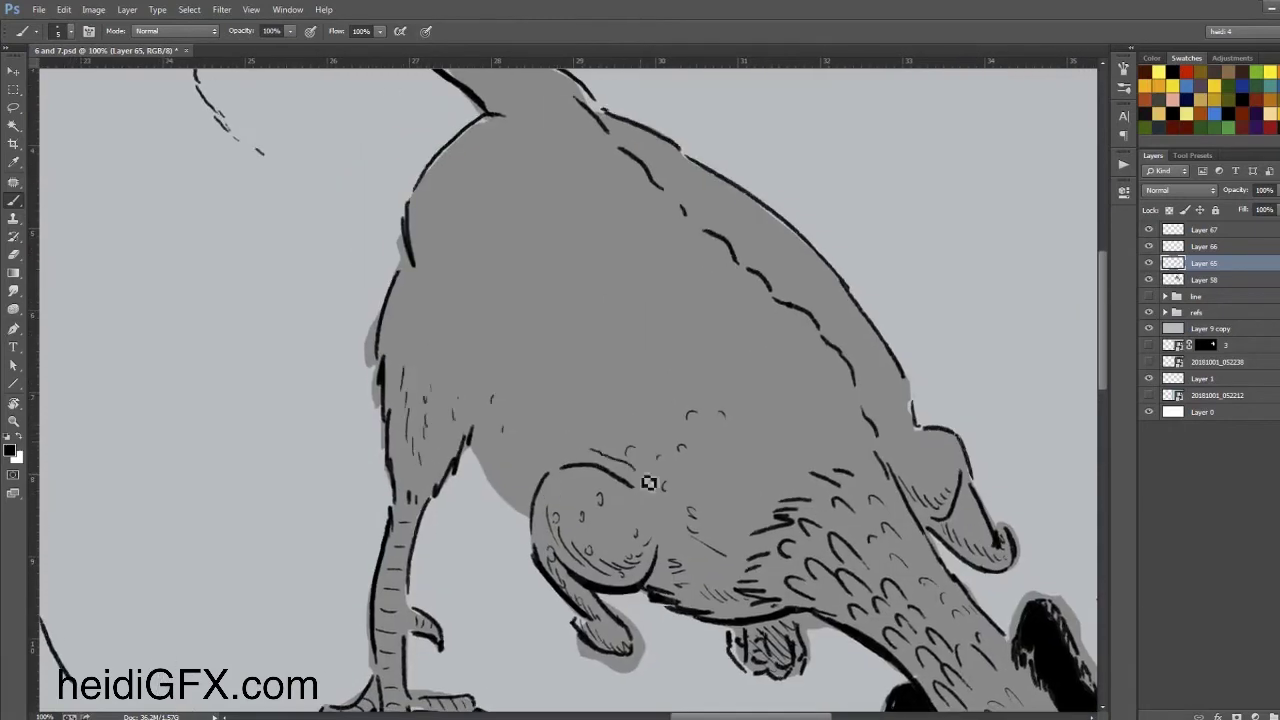
{"action": "scroll", "coordinate": [491, 480], "scroll_direction": "up", "scroll_amount": 5}
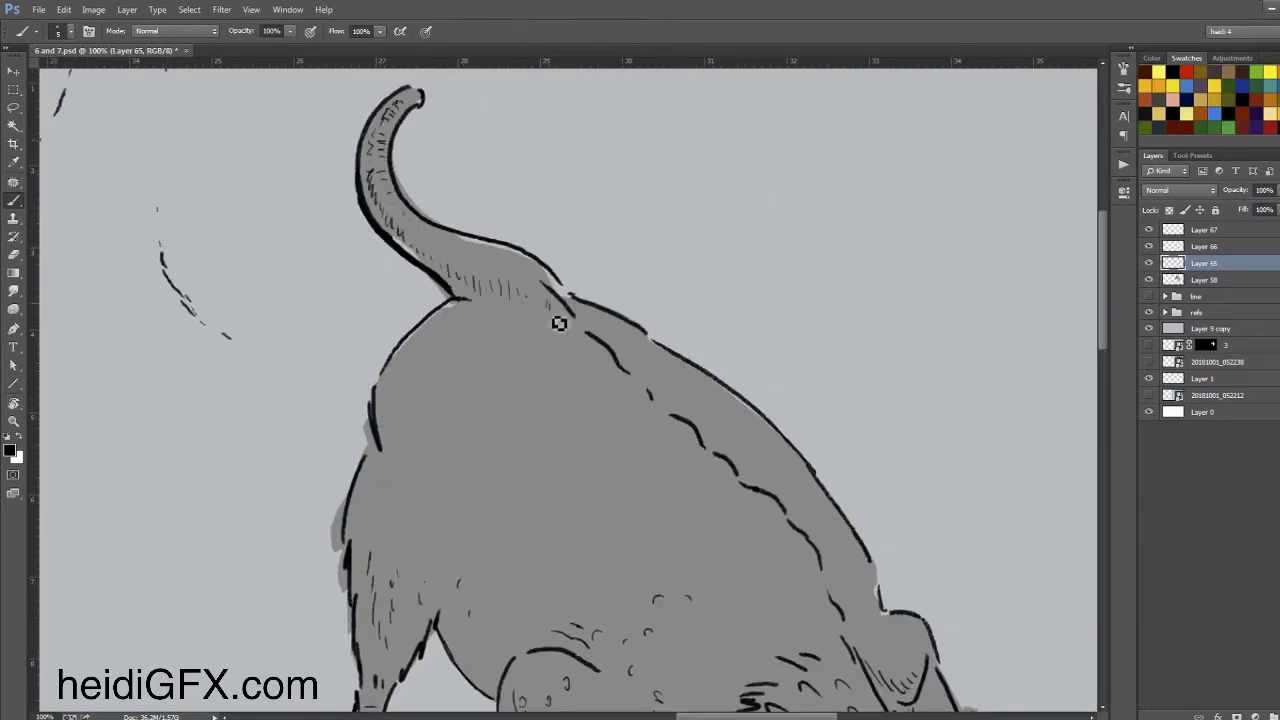
{"action": "scroll", "coordinate": [557, 320], "scroll_direction": "down", "scroll_amount": 2}
{"action": "scroll", "coordinate": [557, 320], "scroll_direction": "right", "scroll_amount": 3}
{"action": "scroll", "coordinate": [603, 420], "scroll_direction": "down", "scroll_amount": 3}
{"action": "scroll", "coordinate": [603, 420], "scroll_direction": "right", "scroll_amount": 2}
{"action": "scroll", "coordinate": [571, 367], "scroll_direction": "down", "scroll_amount": 2}
{"action": "scroll", "coordinate": [571, 367], "scroll_direction": "right", "scroll_amount": 3}
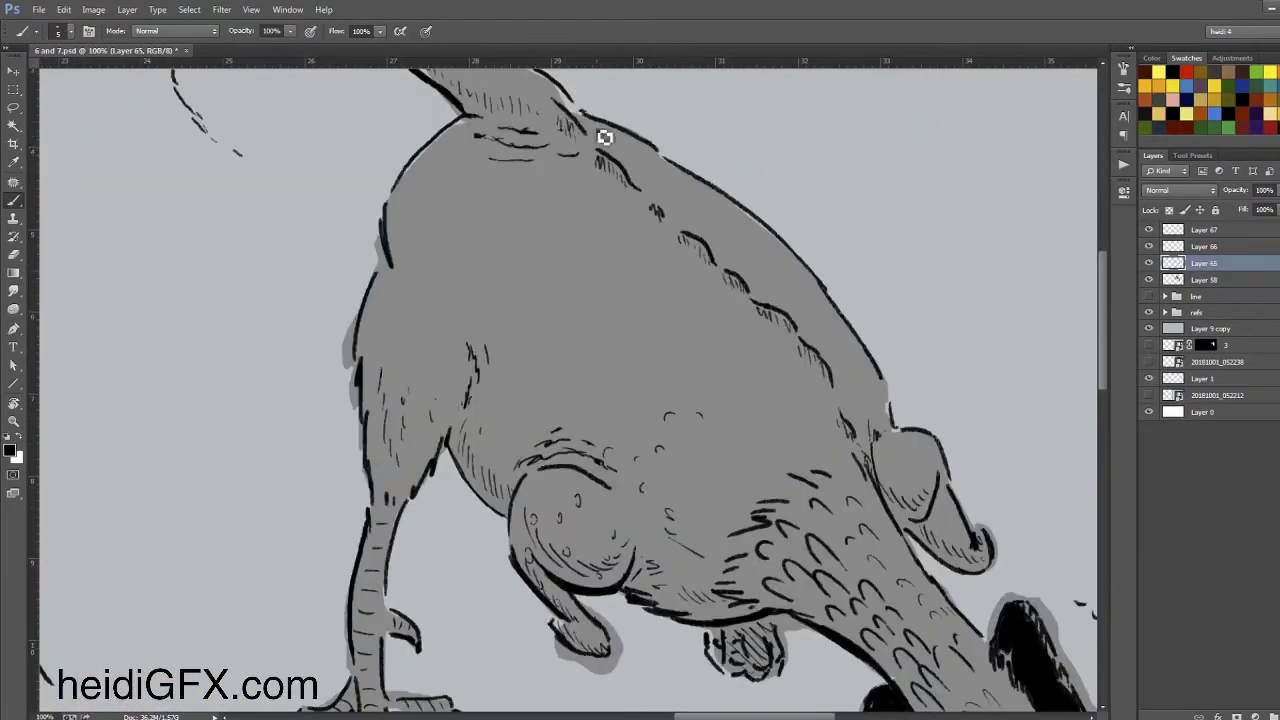
{"action": "key", "text": "ctrl+s"}
{"action": "scroll", "coordinate": [548, 348], "scroll_direction": "down", "scroll_amount": 2}
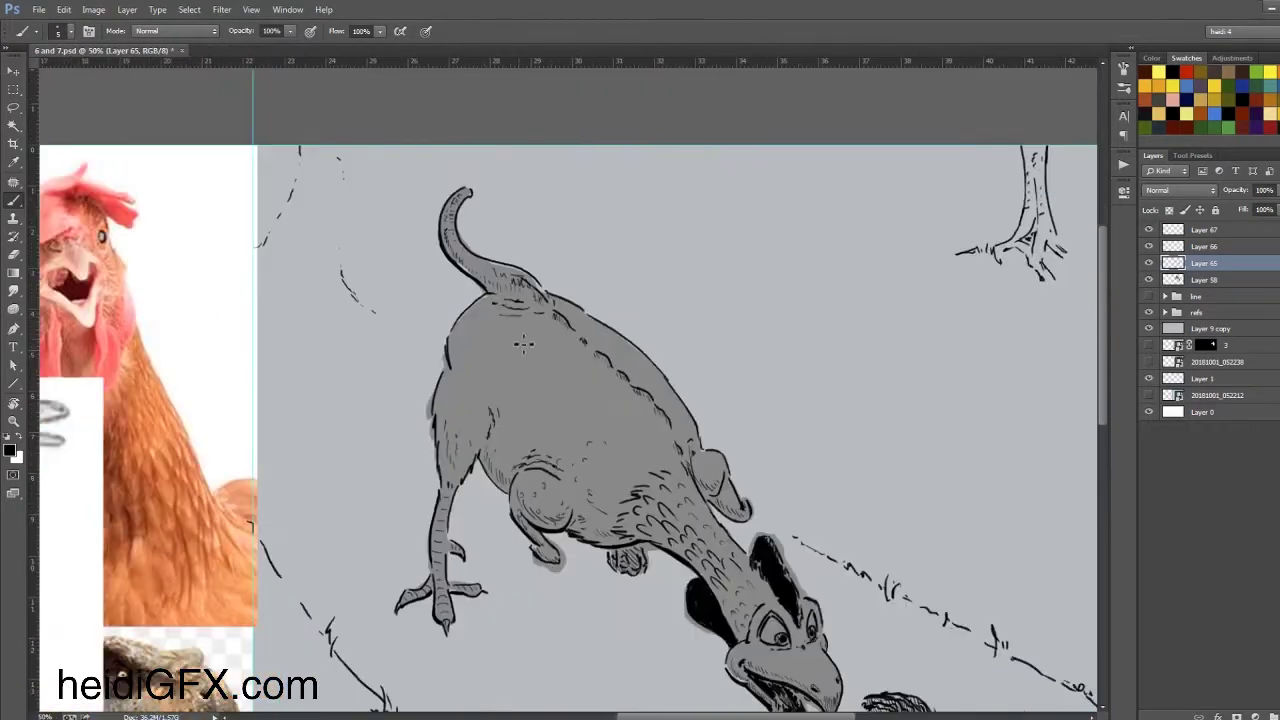
{"action": "scroll", "coordinate": [490, 427], "scroll_direction": "down", "scroll_amount": 1}
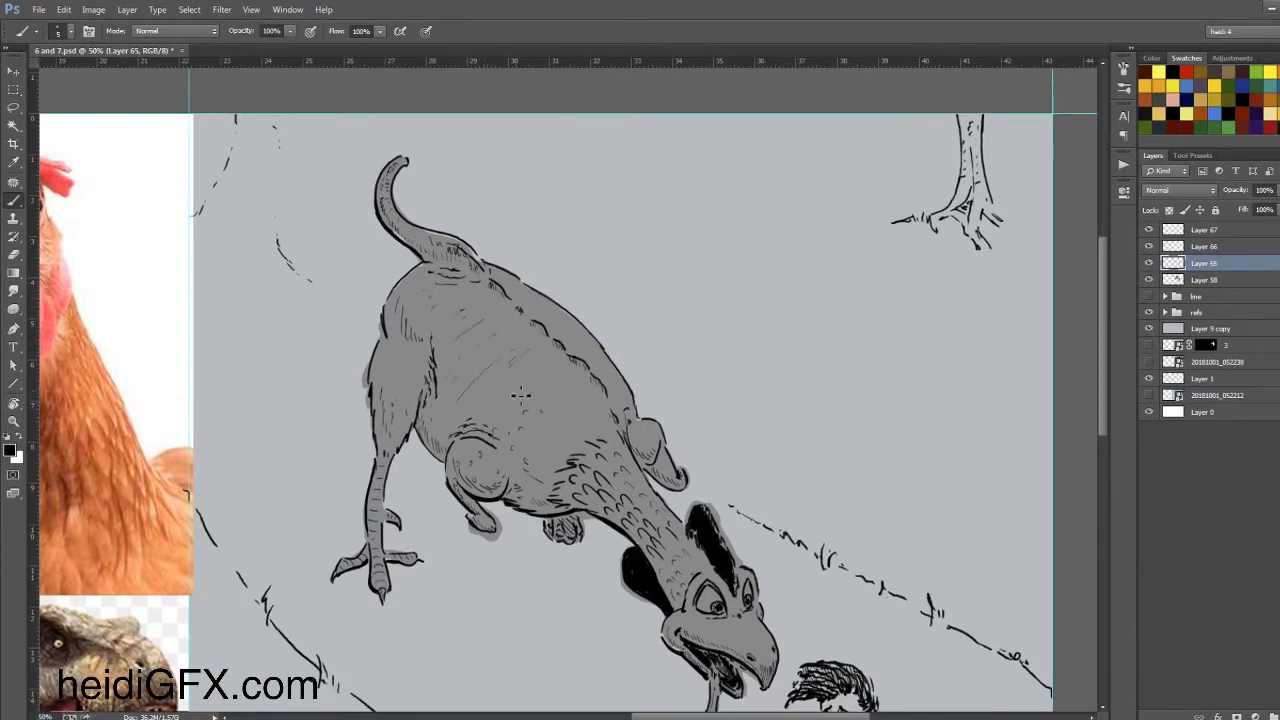
{"action": "scroll", "coordinate": [580, 332], "scroll_direction": "down", "scroll_amount": 3}
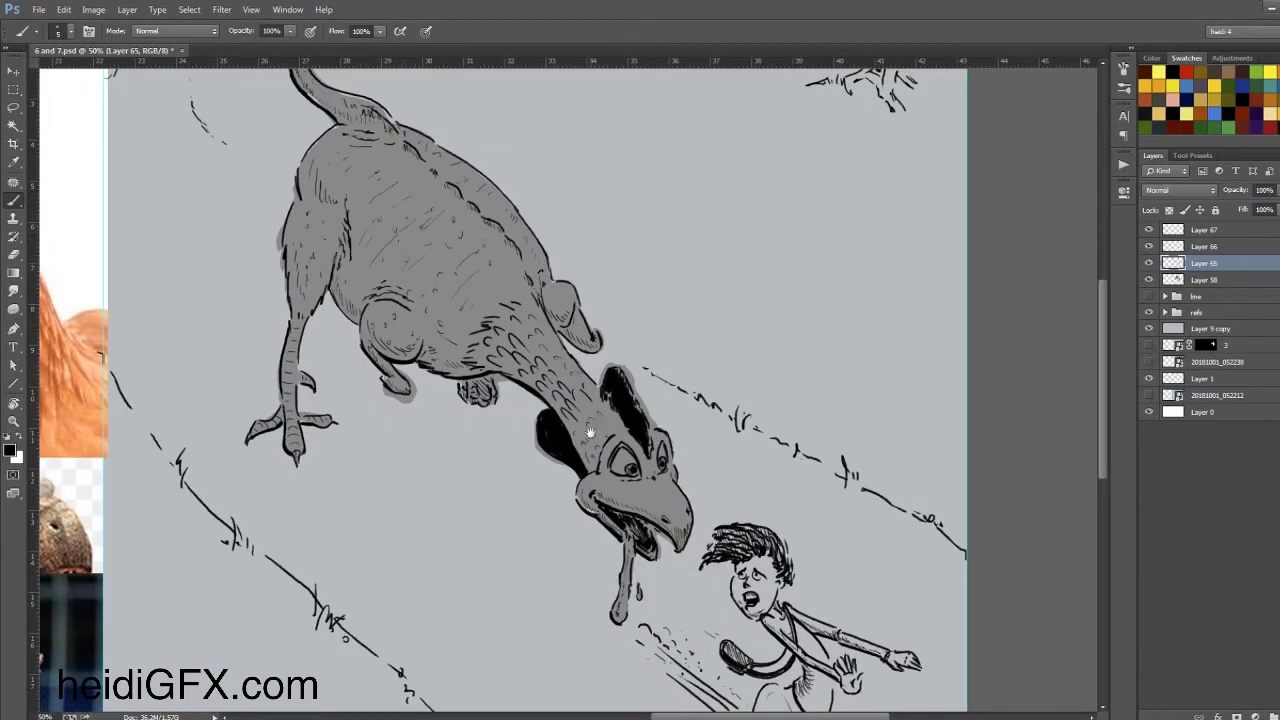
{"action": "left_click_drag", "start_coordinate": [590, 432], "coordinate": [650, 292]}
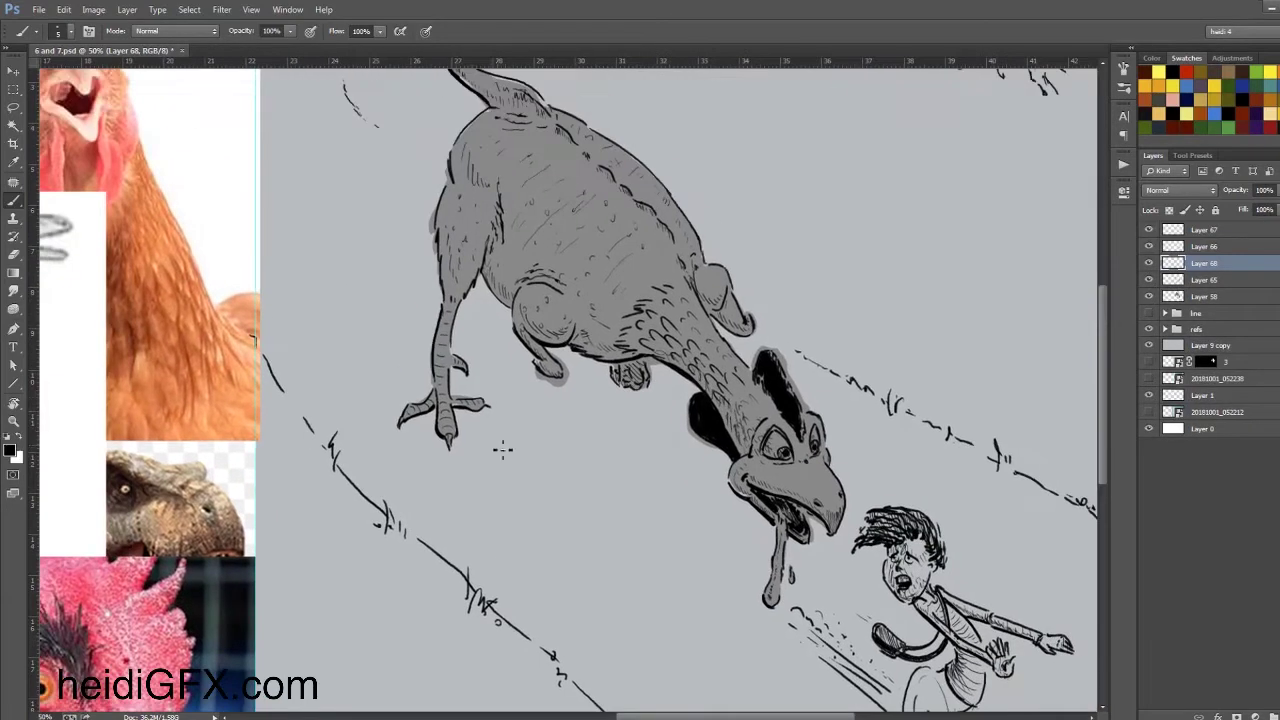
On a new Overlay layer, paint white highlights down the bird's drool.
{"action": "left_click_drag", "start_coordinate": [645, 278], "coordinate": [607, 387]}
{"action": "key", "text": "x"}
{"action": "key", "text": "ctrl+shift+alt+n"}
{"action": "key", "text": "bracketright"}
{"action": "key", "text": "bracketright"}
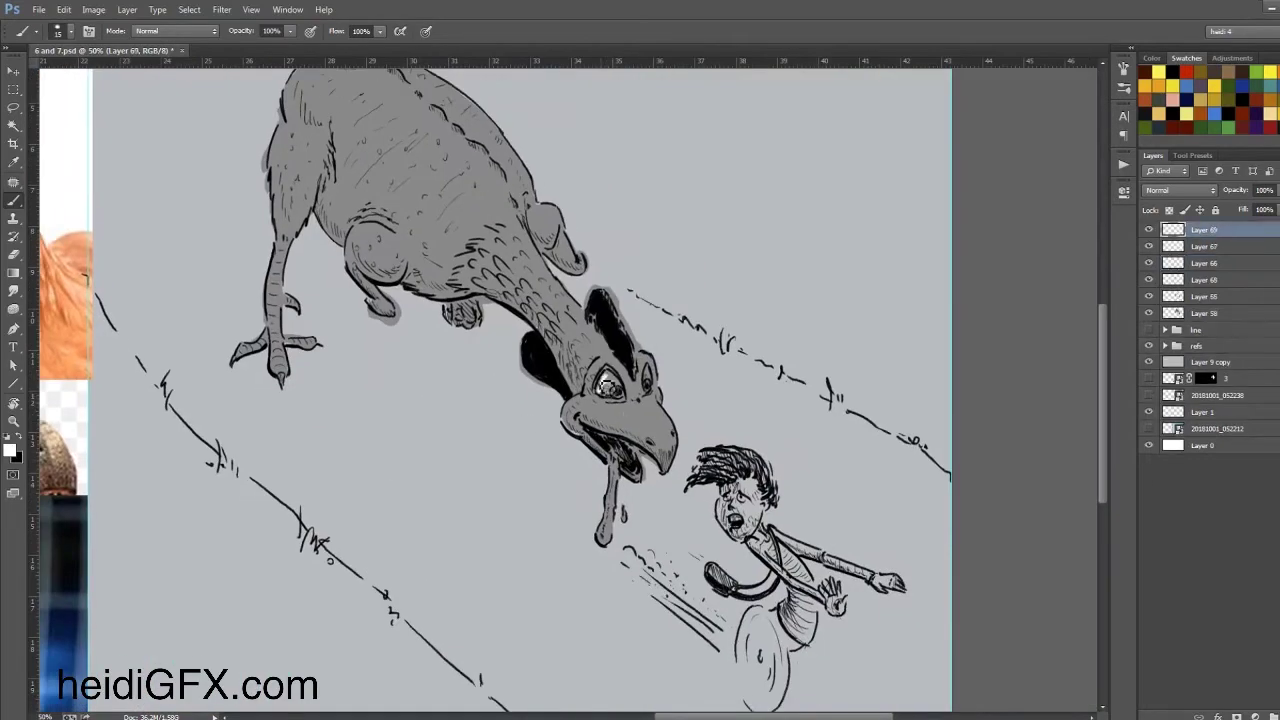
{"action": "key", "text": "shift+alt+o"}
{"action": "key", "text": "ctrl+plus"}
{"action": "key", "text": "ctrl+plus"}
{"action": "left_click_drag", "start_coordinate": [540, 300], "coordinate": [505, 635]}
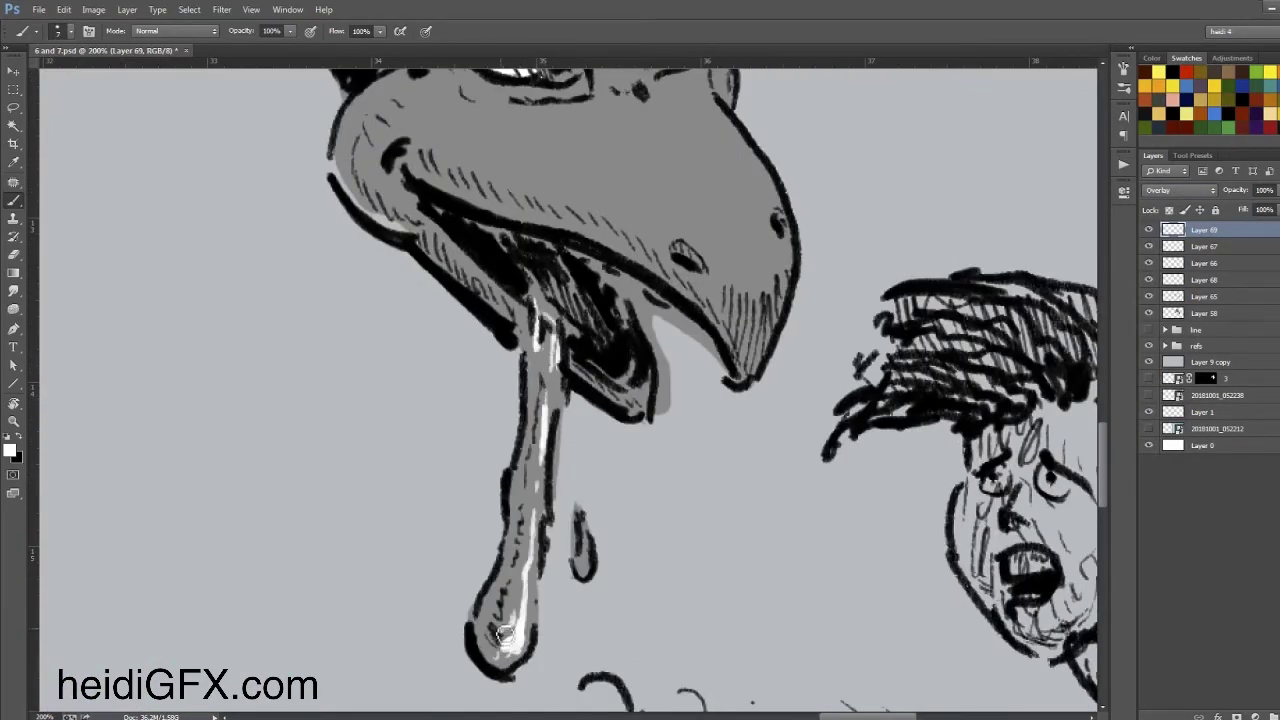
{"action": "key", "text": "ctrl+minus"}
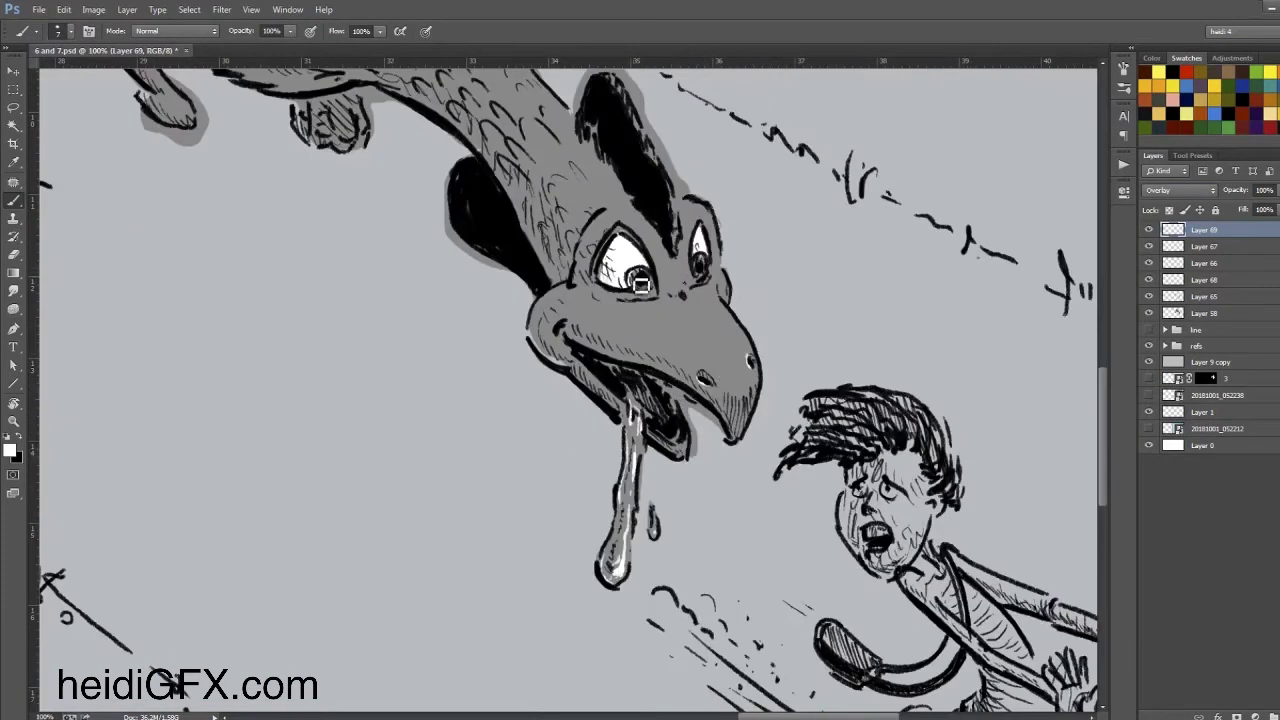
{"action": "key", "text": "ctrl+minus"}
{"action": "mouse_move", "coordinate": [641, 284]}
{"action": "left_mouse_down"}
{"action": "mouse_move", "coordinate": [500, 316]}
{"action": "mouse_move", "coordinate": [630, 465]}
{"action": "left_mouse_up"}
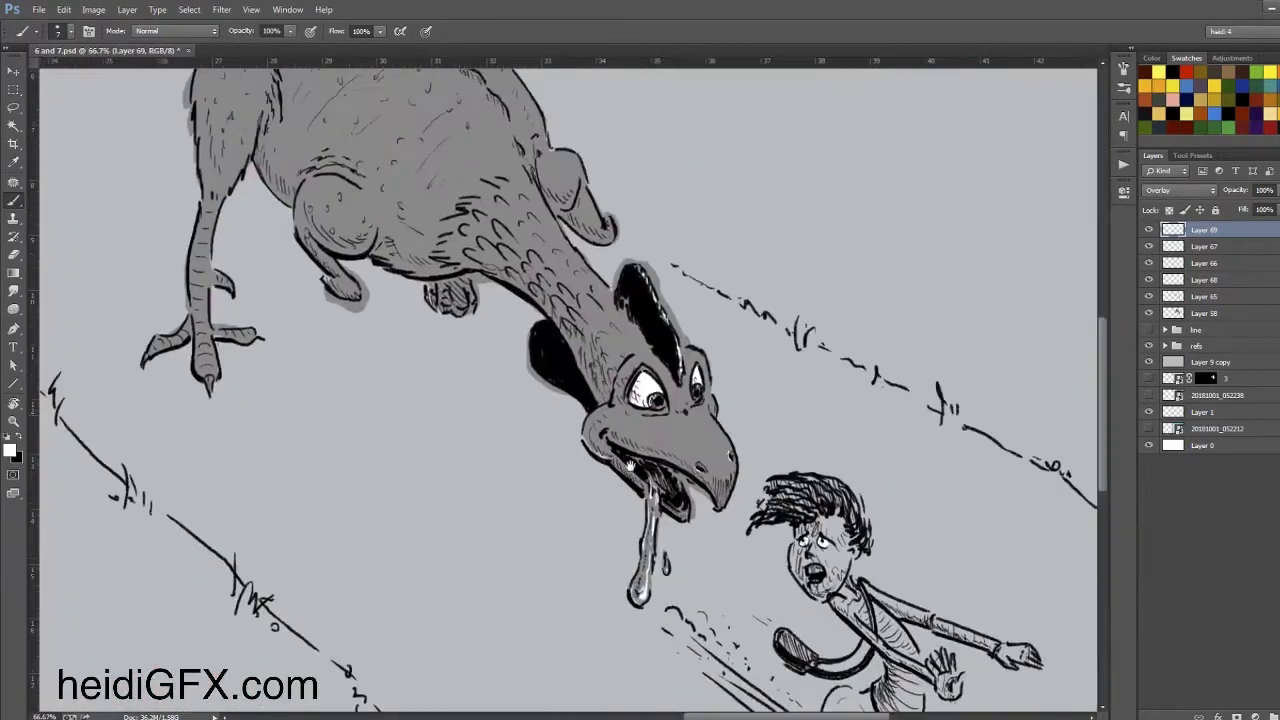
{"action": "key", "text": "ctrl+minus"}
{"action": "key", "text": "ctrl+minus"}
On another new layer, cross-hatch shadow under the bird and near the boy's feet, then hide it.
{"action": "key", "text": "ctrl+shift+alt+n"}
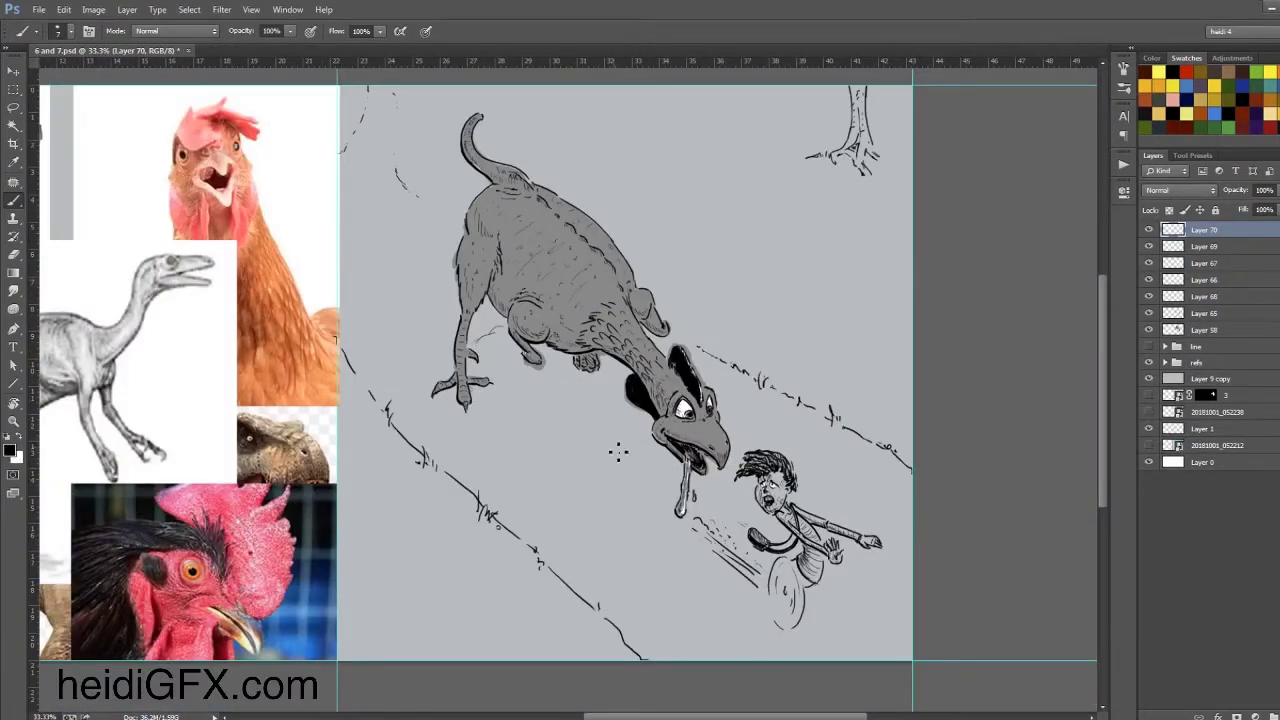
{"action": "mouse_move", "coordinate": [496, 448]}
{"action": "left_mouse_down"}
{"action": "mouse_move", "coordinate": [530, 345]}
{"action": "mouse_move", "coordinate": [670, 505]}
{"action": "mouse_move", "coordinate": [650, 355]}
{"action": "left_mouse_up"}
{"action": "left_click_drag", "start_coordinate": [745, 585], "coordinate": [783, 626]}
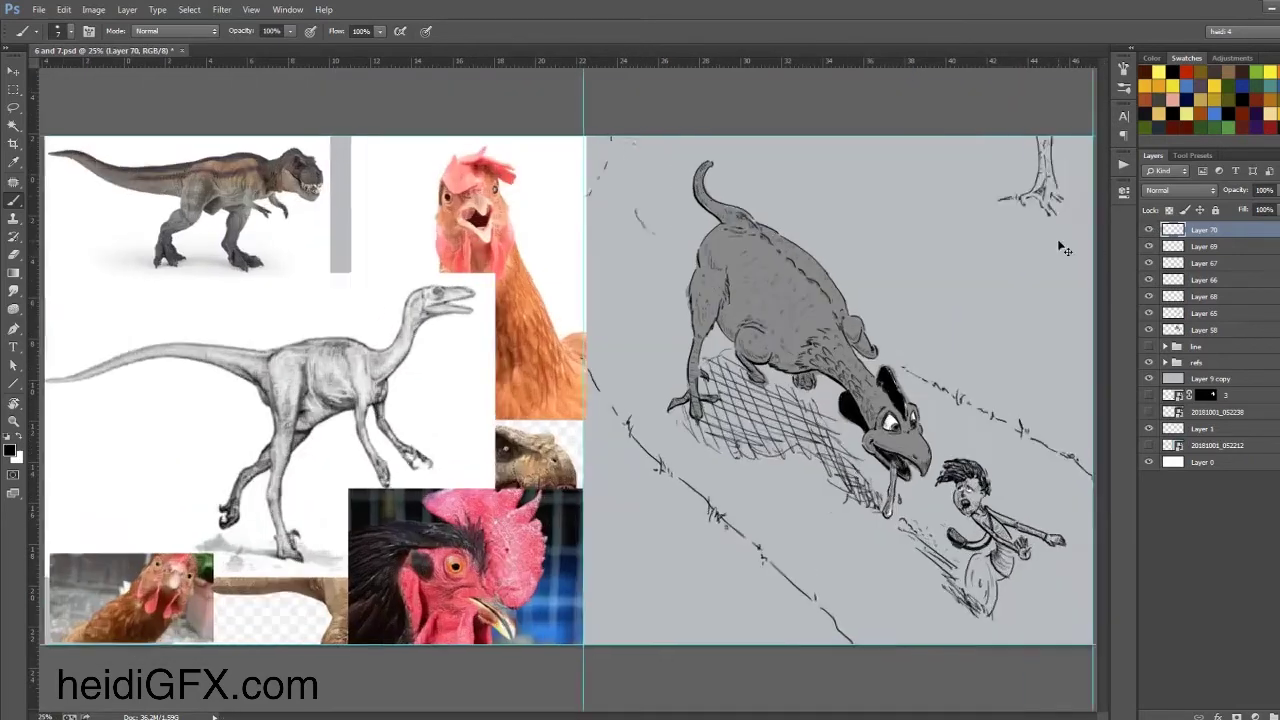
{"action": "left_click", "coordinate": [1150, 230]}
Add two more empty layers, setting the first to Overlay blending.
{"action": "key", "text": "ctrl+shift+alt+n"}
{"action": "key", "text": "ctrl+plus"}
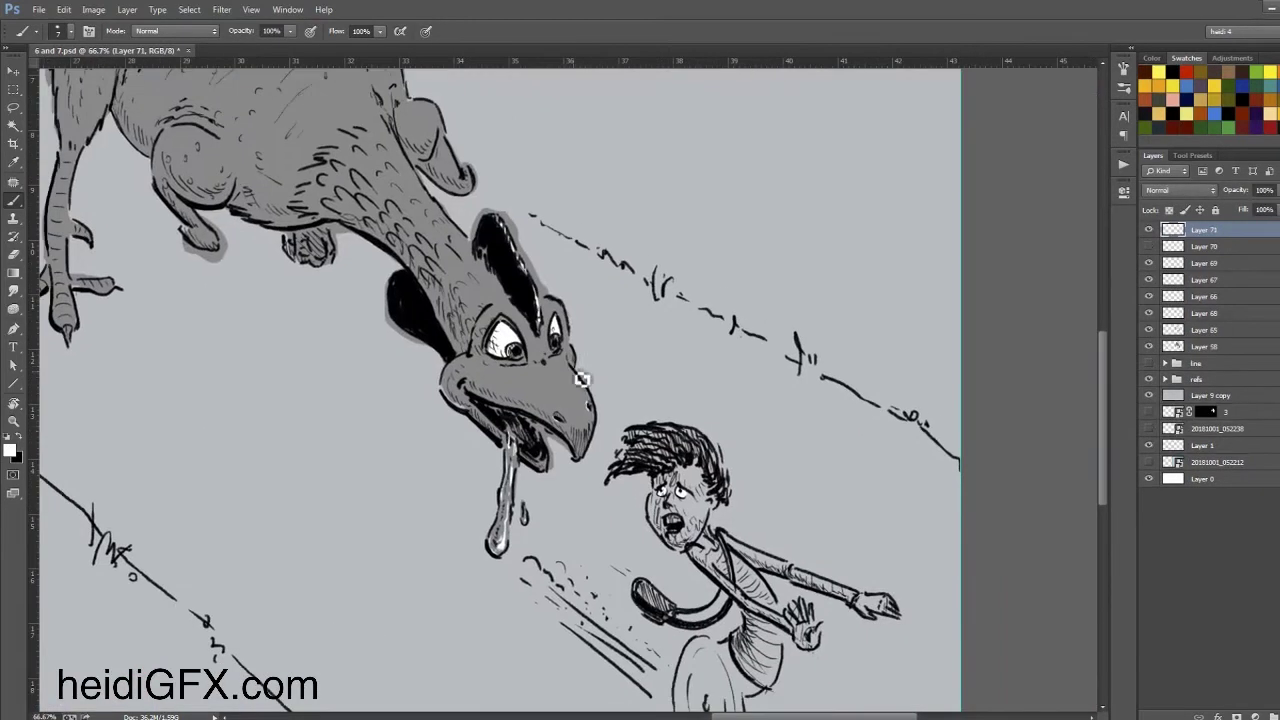
{"action": "key", "text": "shift+alt+o"}
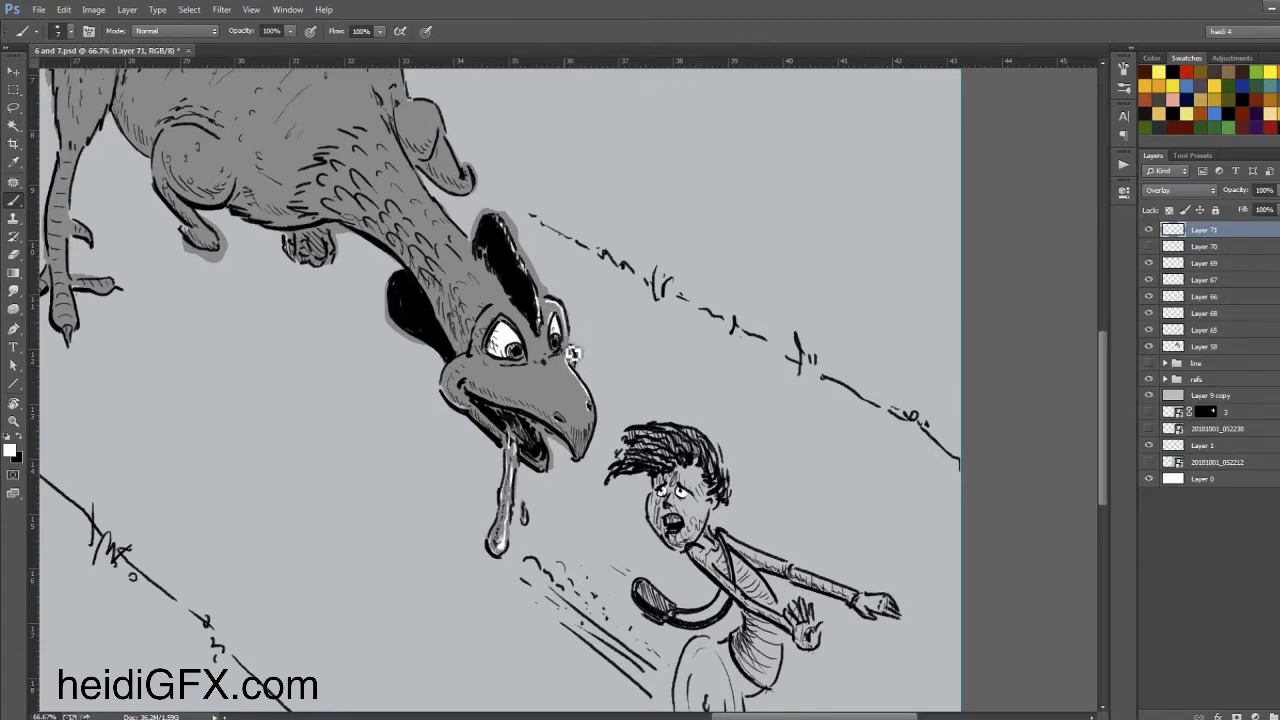
{"action": "left_click_drag", "start_coordinate": [572, 352], "coordinate": [697, 642]}
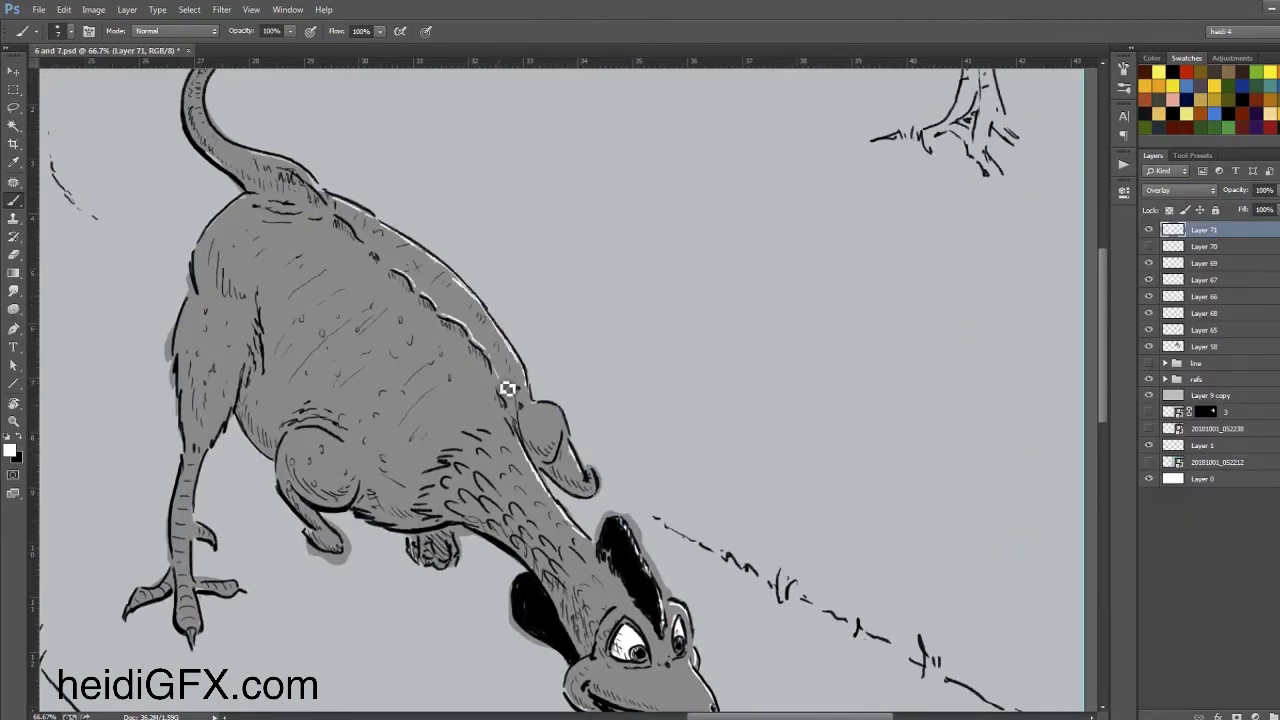
{"action": "left_click_drag", "start_coordinate": [385, 323], "coordinate": [485, 443]}
{"action": "key", "text": "ctrl+minus"}
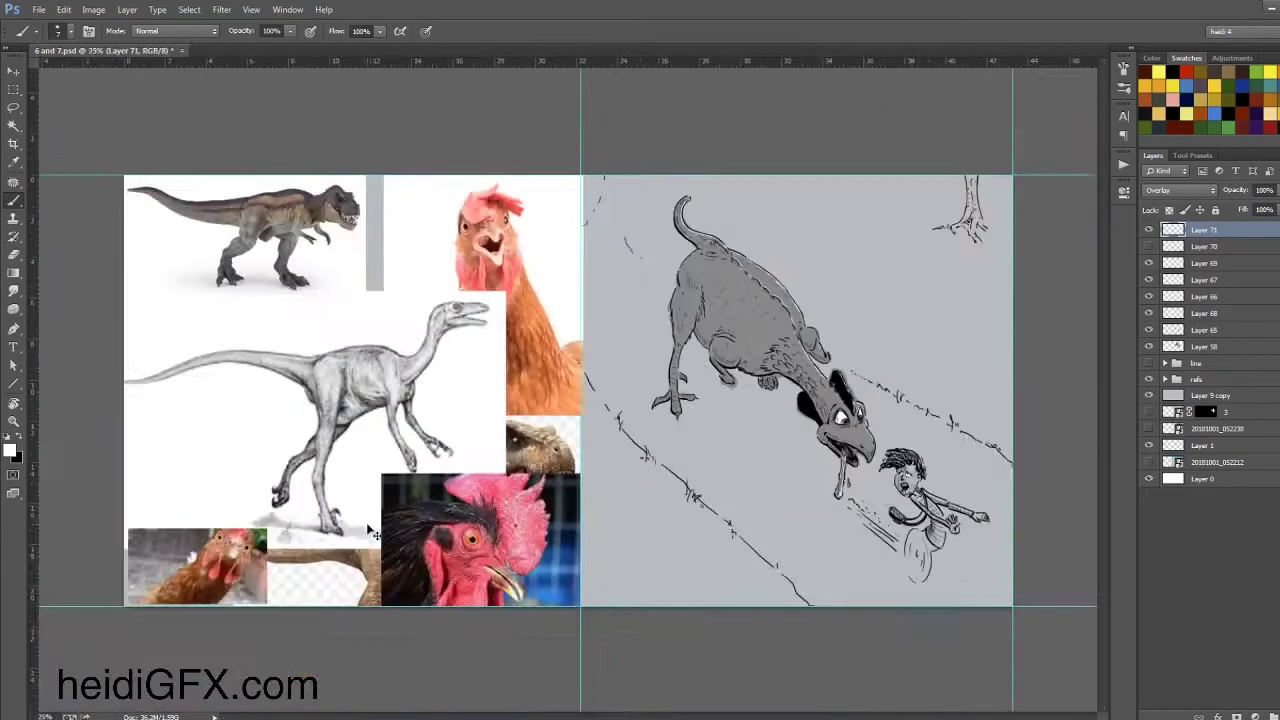
{"action": "key", "text": "ctrl+shift+alt+n"}
Set Layer 71 to Overlay in the Layers panel blend-mode list and zoom out to the whole drawing.
{"action": "scroll", "coordinate": [640, 420], "scroll_direction": "up", "scroll_amount": 2}
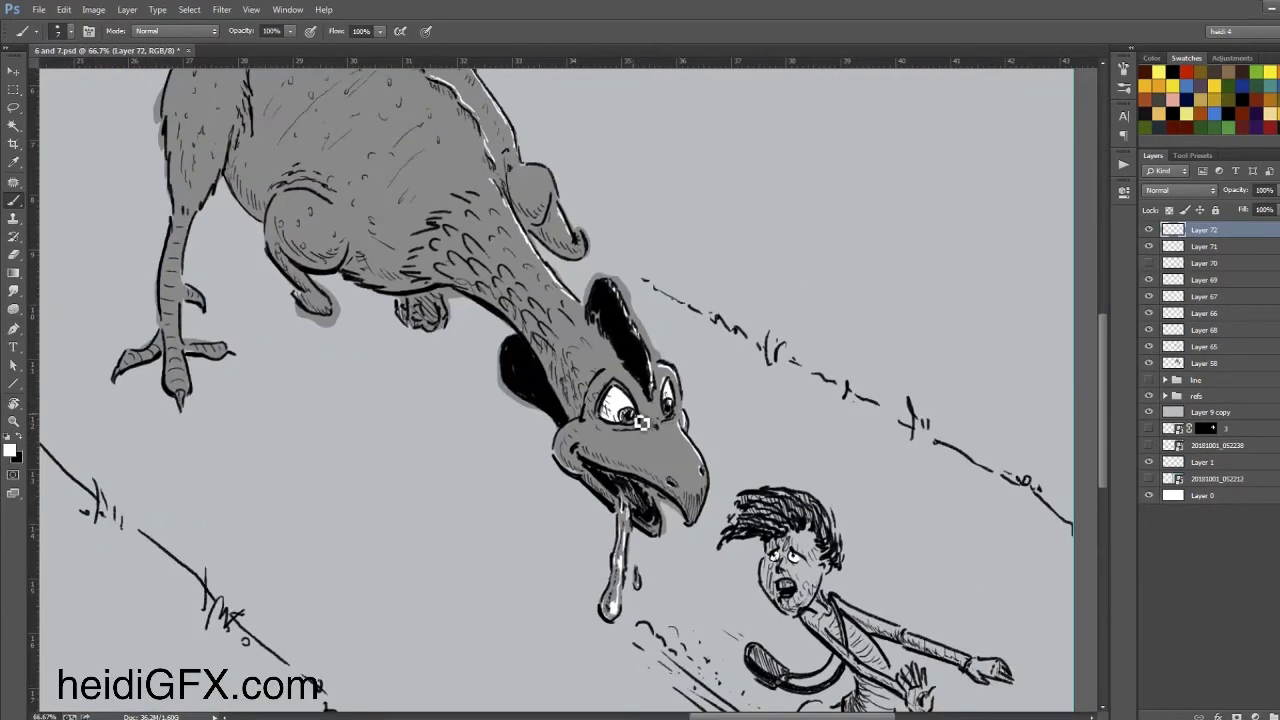
{"action": "left_click_drag", "start_coordinate": [637, 481], "coordinate": [607, 447]}
{"action": "left_click", "coordinate": [1180, 190]}
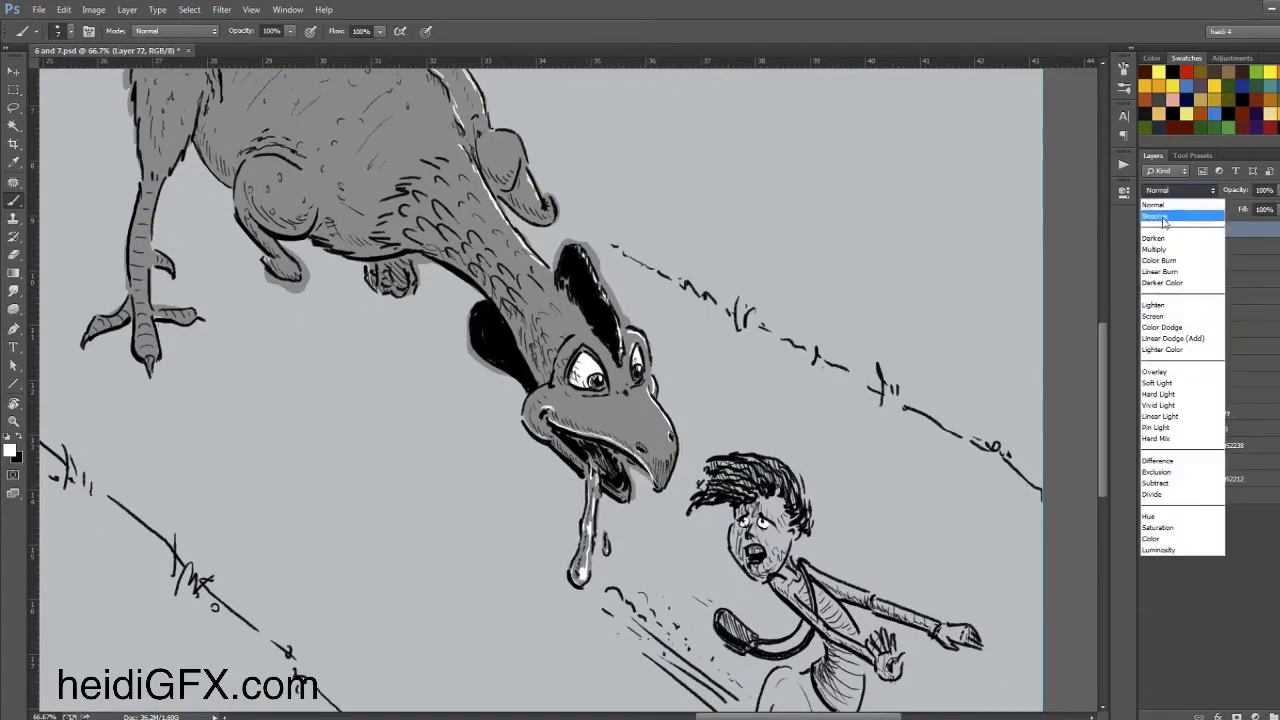
{"action": "left_click", "coordinate": [1190, 247]}
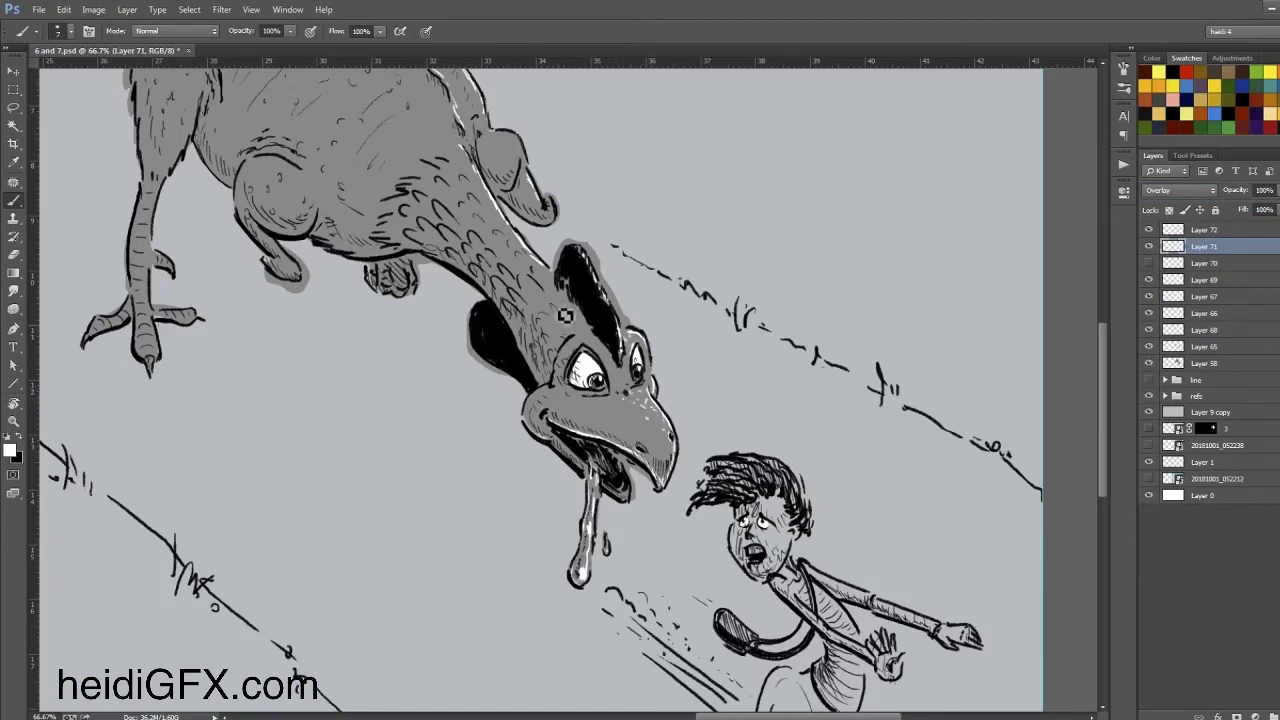
{"action": "left_click_drag", "start_coordinate": [537, 207], "coordinate": [310, 115]}
{"action": "scroll", "coordinate": [567, 600], "scroll_direction": "down", "scroll_amount": 2}
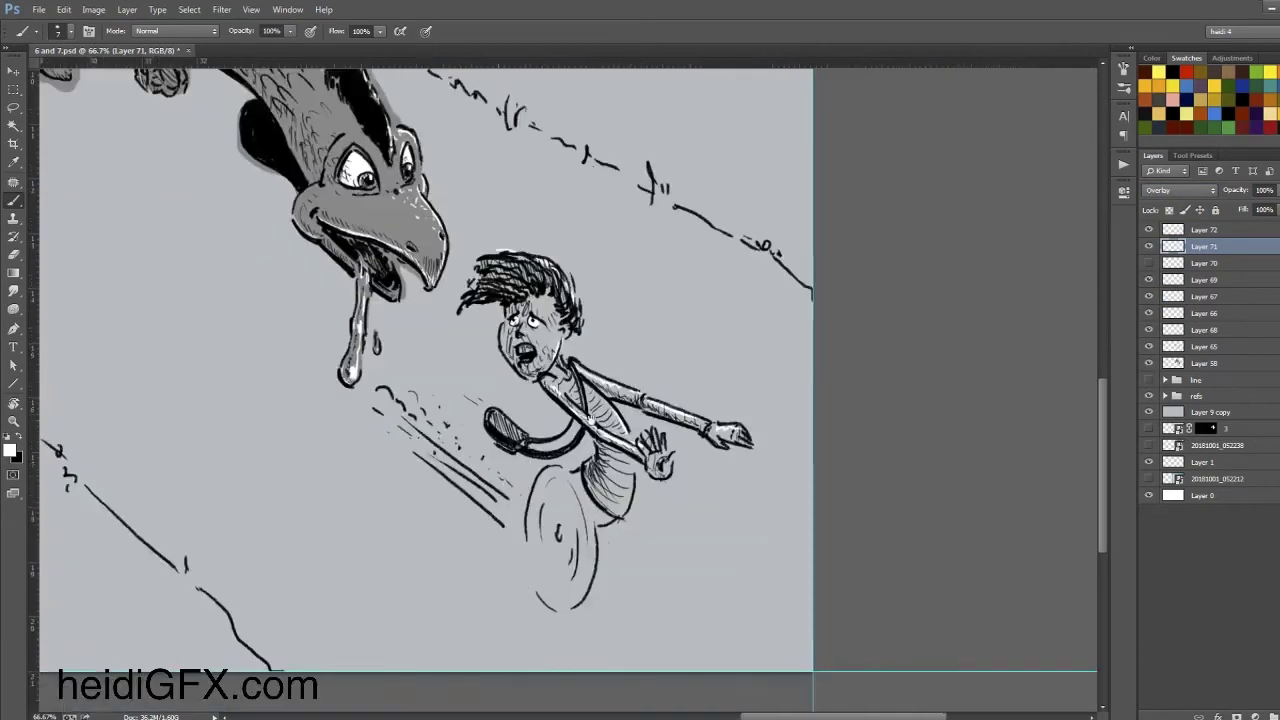
{"action": "scroll", "coordinate": [567, 600], "scroll_direction": "up", "scroll_amount": 5}
{"action": "scroll", "coordinate": [567, 600], "scroll_direction": "left", "scroll_amount": 5}
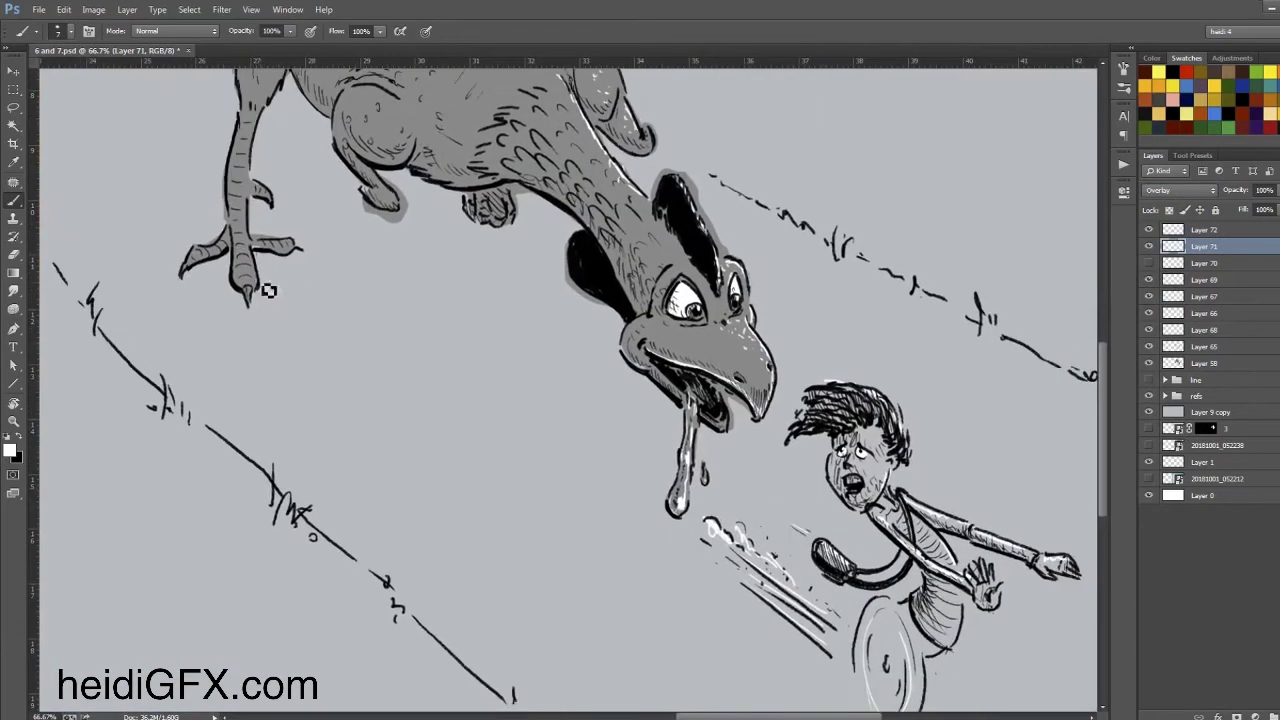
{"action": "key", "text": "ctrl+minus"}
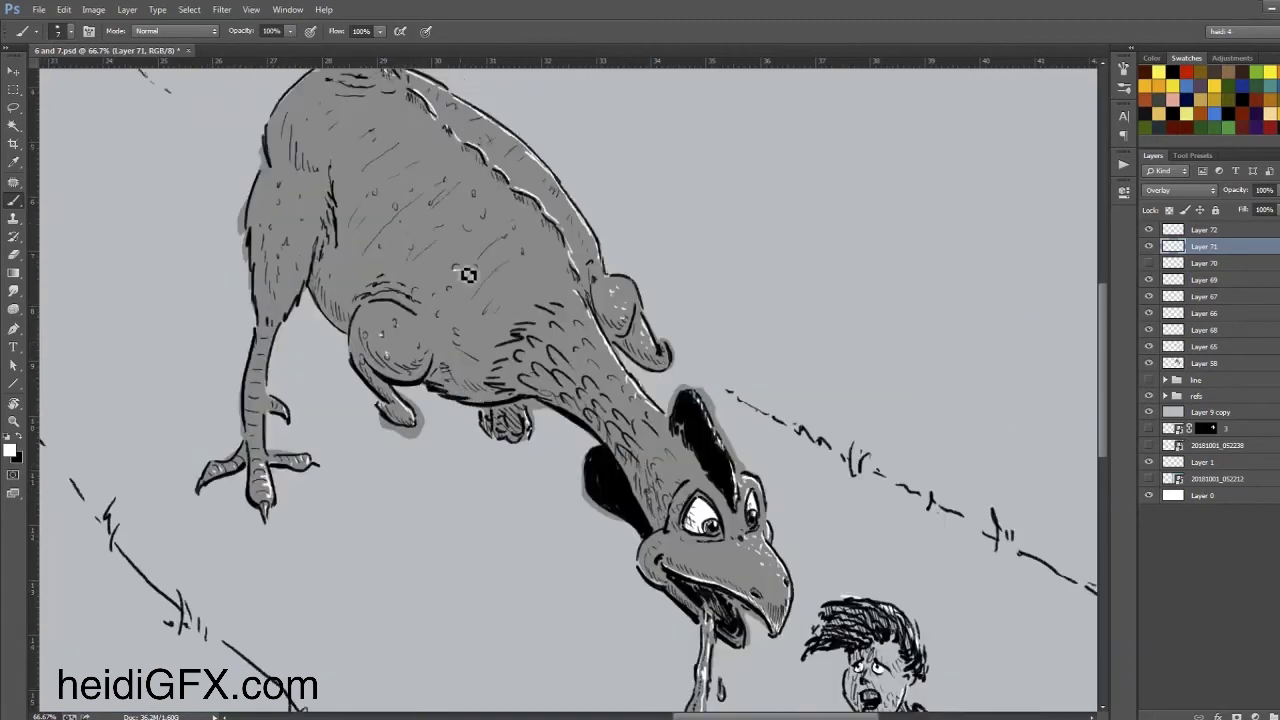
{"action": "key", "text": "ctrl+minus"}
{"action": "scroll", "coordinate": [688, 557], "scroll_direction": "down", "scroll_amount": 2}
{"action": "scroll", "coordinate": [688, 557], "scroll_direction": "up", "scroll_amount": 2}
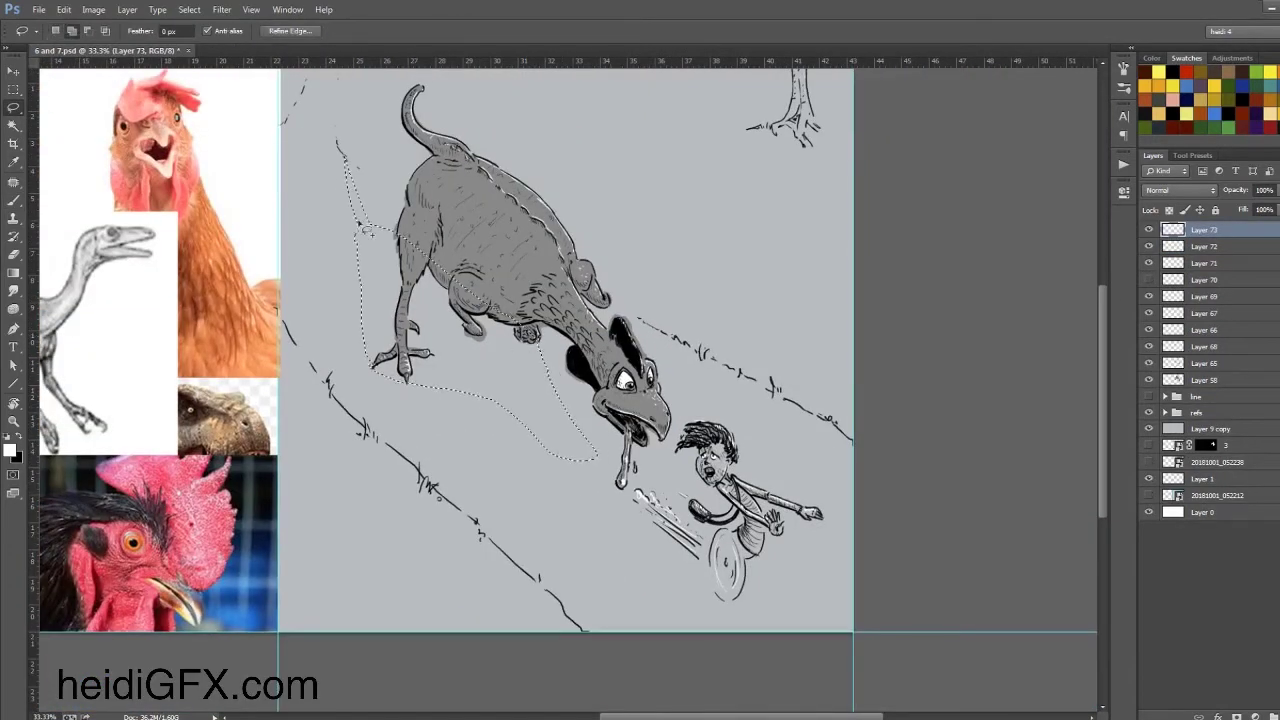
Lasso the bird's cast shadow on the slope and fill it with dark grey.
{"action": "left_click_drag", "start_coordinate": [583, 415], "coordinate": [607, 478]}
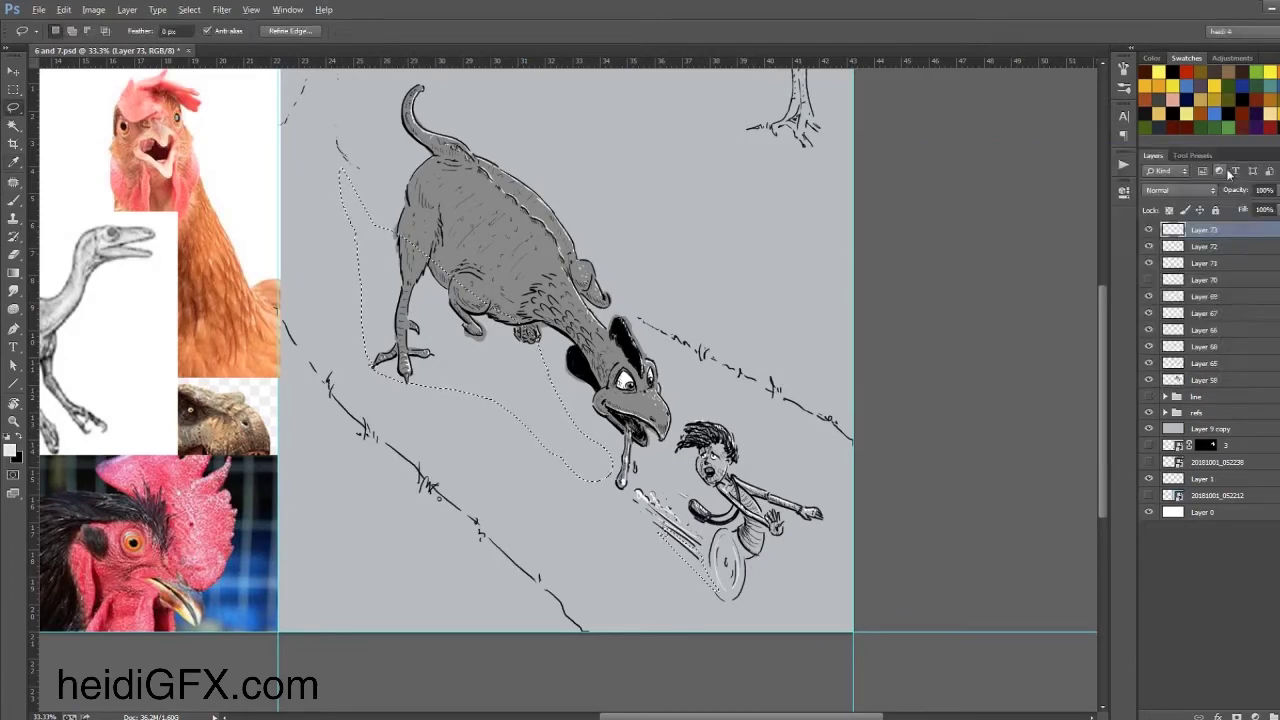
{"action": "left_click", "coordinate": [1249, 171]}
{"action": "key", "text": "alt+BackSpace"}
{"action": "left_click", "coordinate": [1180, 190]}
{"action": "left_click", "coordinate": [1175, 235]}
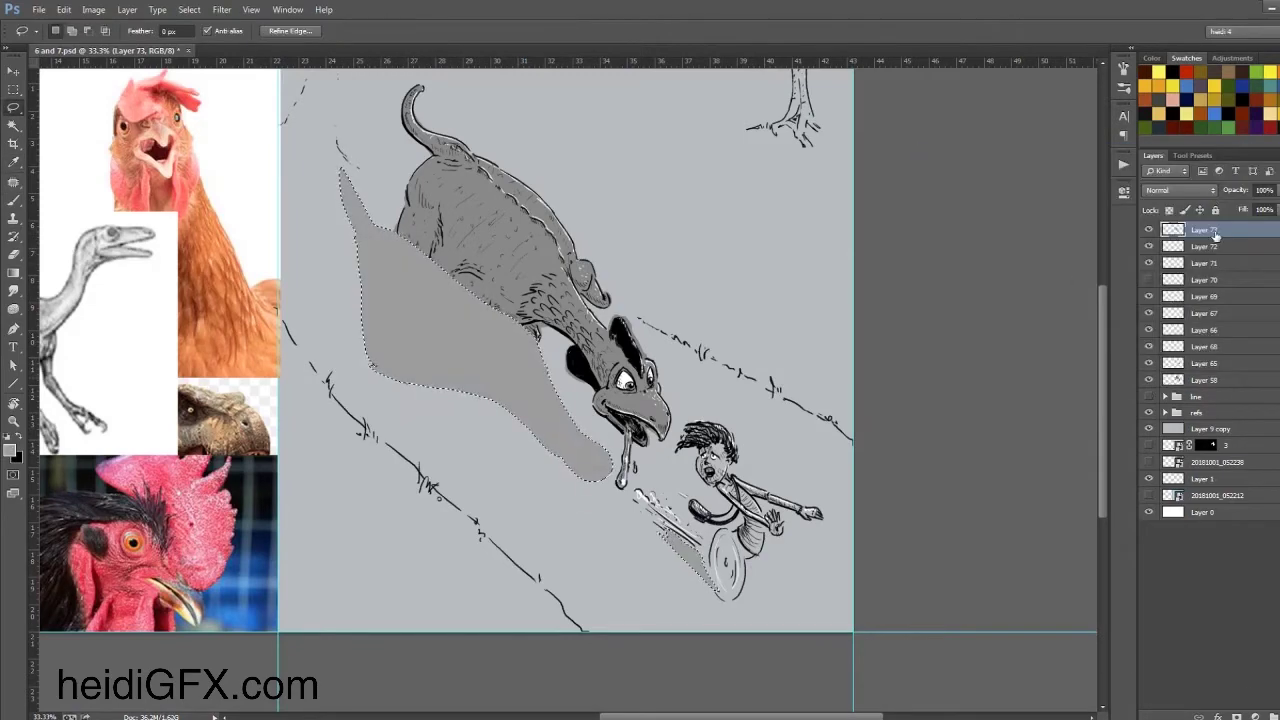
{"action": "key", "text": "ctrl+d"}
{"action": "key", "text": "ctrl+plus"}
{"action": "key", "text": "ctrl+plus"}
Mask Layer 73's shadow out from behind the bird and lower its opacity to 67%.
{"action": "key", "text": "v"}
{"action": "left_click", "coordinate": [1047, 492]}
{"action": "left_click", "coordinate": [1205, 380]}
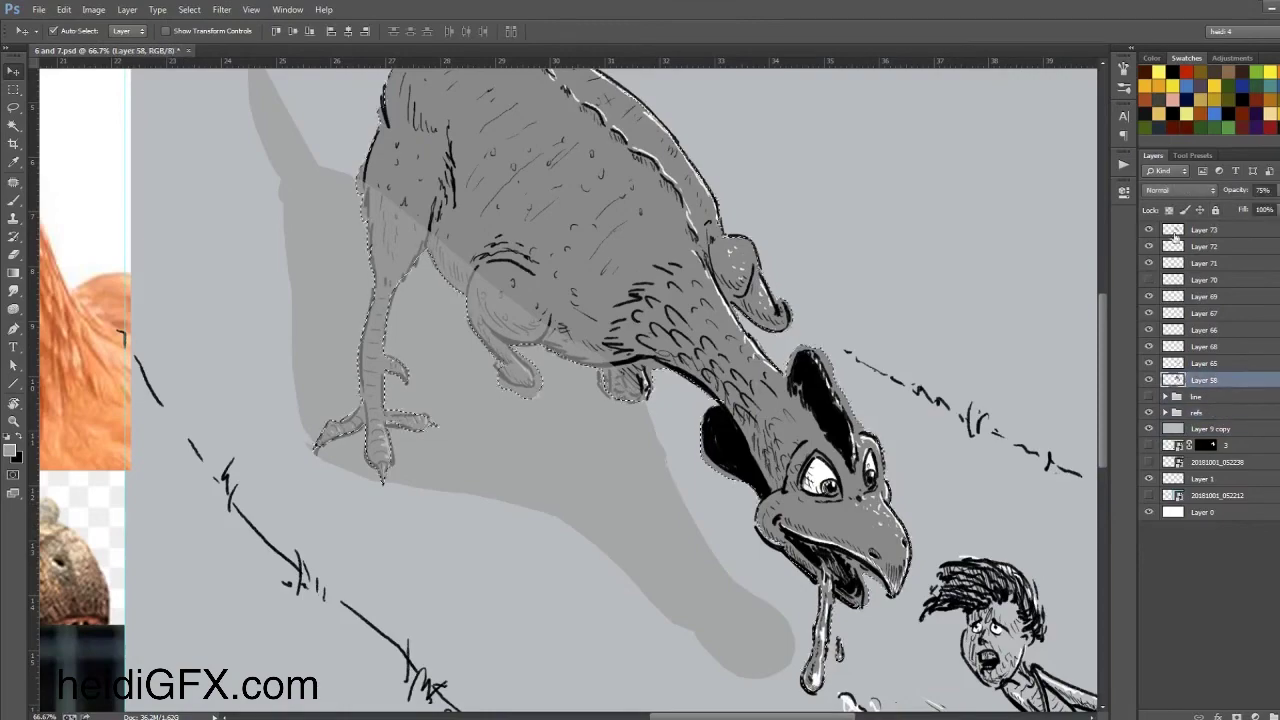
{"action": "left_click", "coordinate": [1210, 229]}
{"action": "key", "text": "ctrl+minus"}
{"action": "key", "text": "ctrl+minus"}
{"action": "key", "text": "ctrl+minus"}
{"action": "key", "text": "ctrl+s"}
Add a Gradient Overlay layer style to fade the shadow layer.
{"action": "double_click", "coordinate": [1260, 229]}
{"action": "left_click", "coordinate": [1090, 134]}
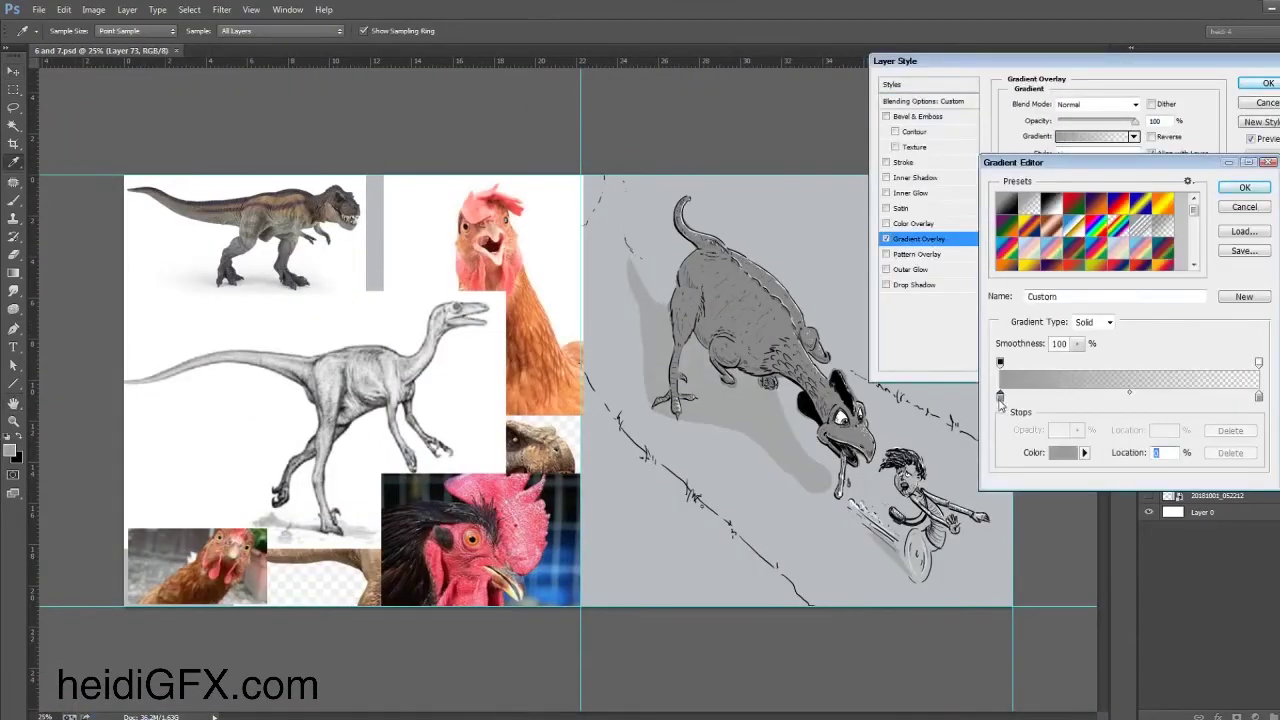
{"action": "double_click", "coordinate": [997, 391]}
{"action": "left_click", "coordinate": [1251, 157]}
{"action": "left_click", "coordinate": [1251, 170]}
{"action": "left_click", "coordinate": [1257, 86]}
Create a new Layer 74 above the shadow, ready for brush painting.
{"action": "key", "text": "ctrl+shift+alt+n"}
{"action": "key", "text": "ctrl+plus"}
{"action": "key", "text": "ctrl+plus"}
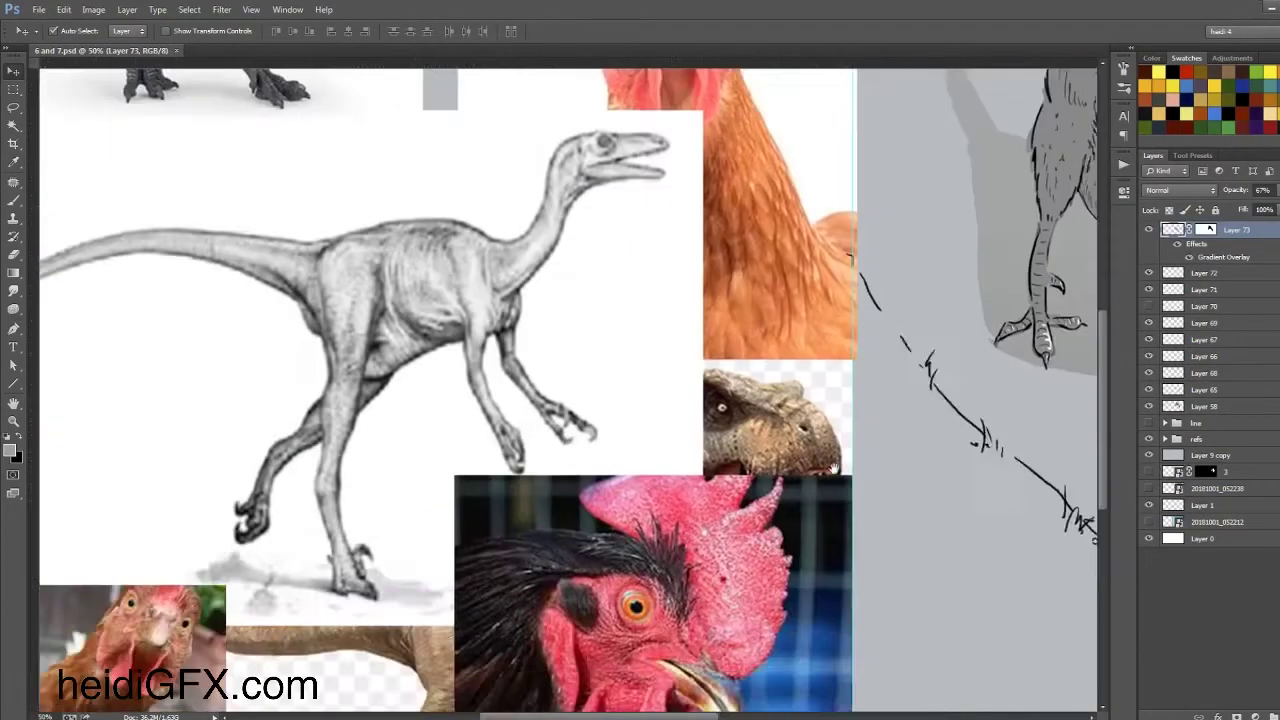
{"action": "key", "text": "b"}
{"action": "left_click_drag", "start_coordinate": [258, 357], "coordinate": [438, 477]}
{"action": "left_click_drag", "start_coordinate": [649, 612], "coordinate": [419, 402]}
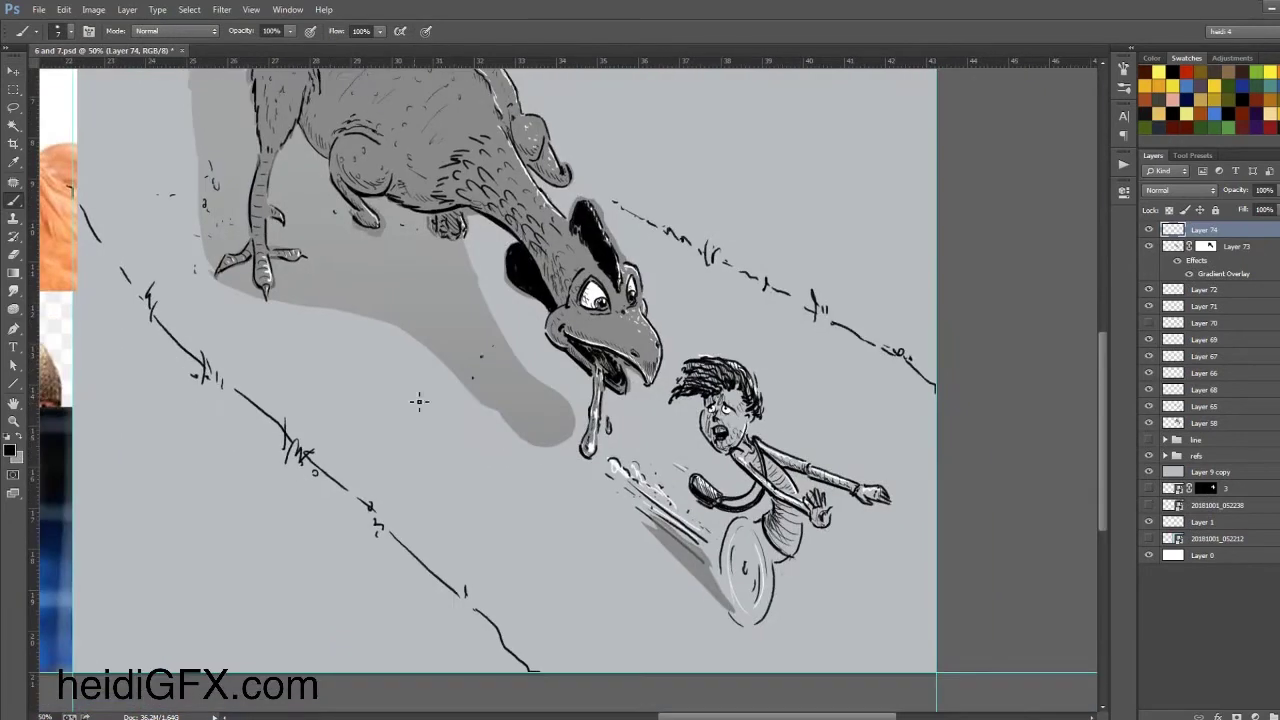
{"action": "key", "text": "ctrl+minus"}
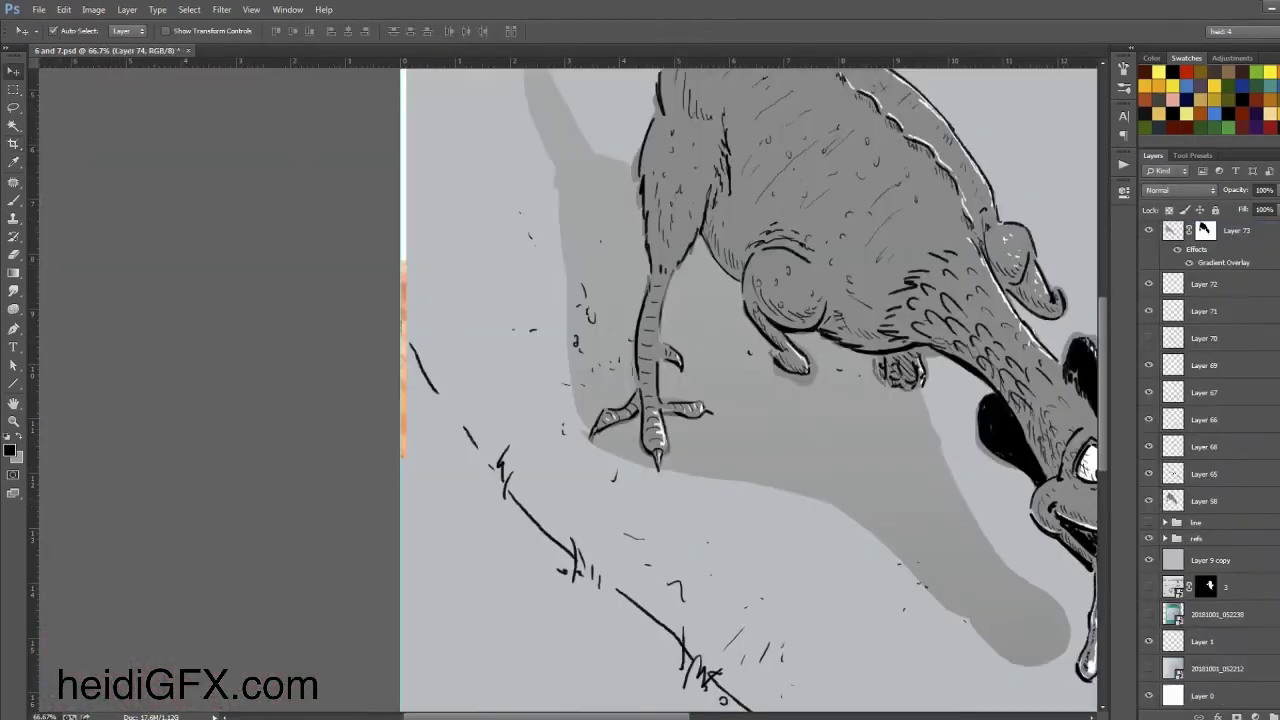
Select the grey background layer, Layer 9 copy, and switch to the Brush tool.
{"action": "left_click", "coordinate": [1210, 560]}
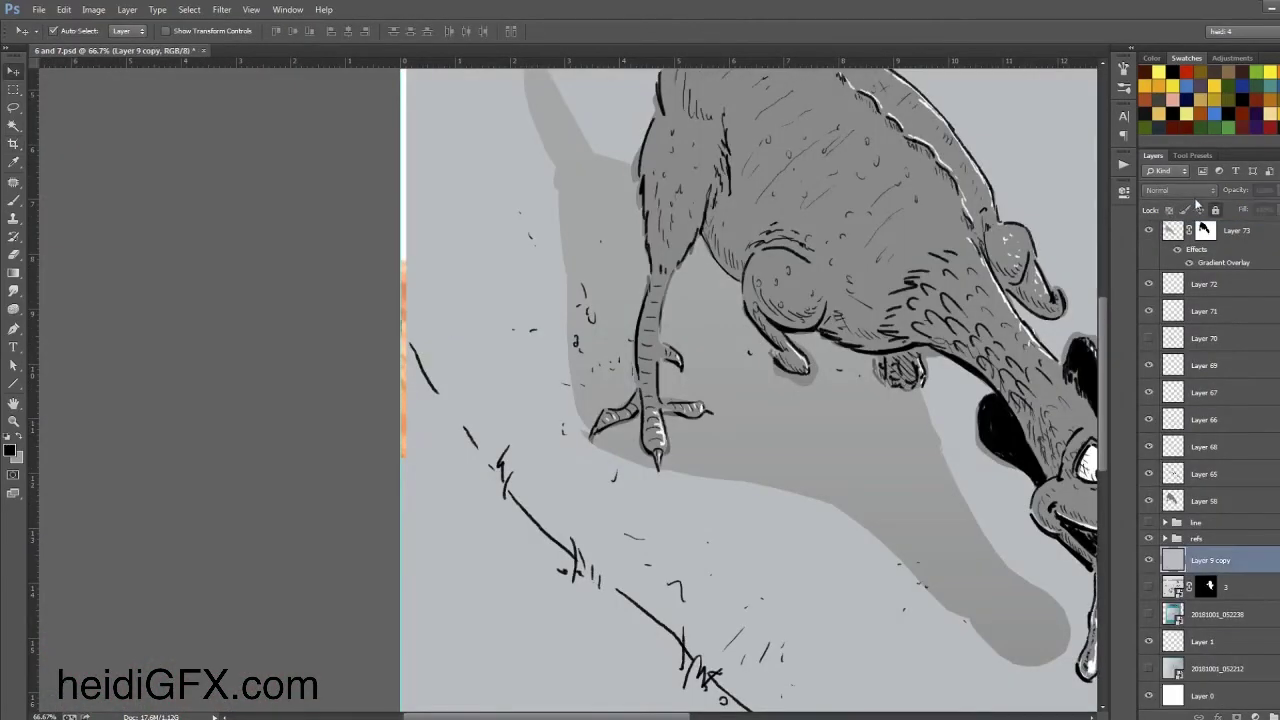
{"action": "key", "text": "ctrl+minus"}
{"action": "key", "text": "ctrl+minus"}
{"action": "key", "text": "ctrl+minus"}
{"action": "key", "text": "b"}
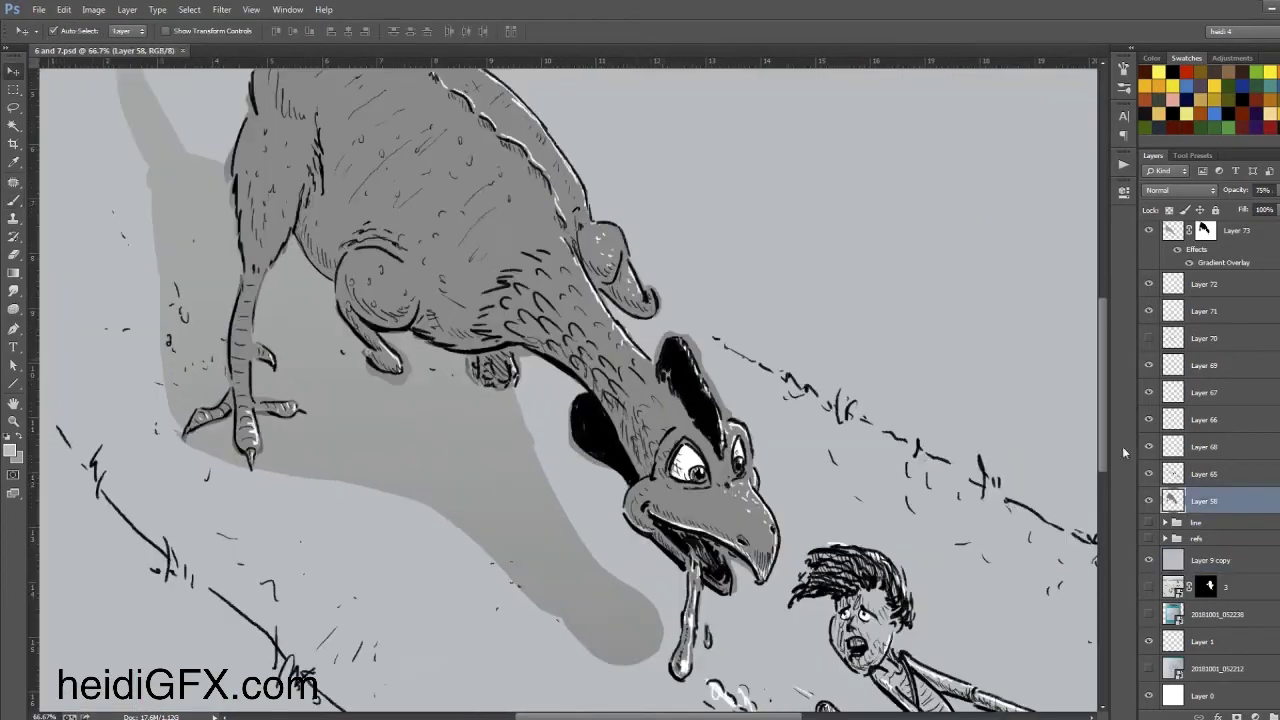
{"action": "key", "text": "b"}
{"action": "key", "text": "ctrl+plus"}
{"action": "key", "text": "ctrl+plus"}
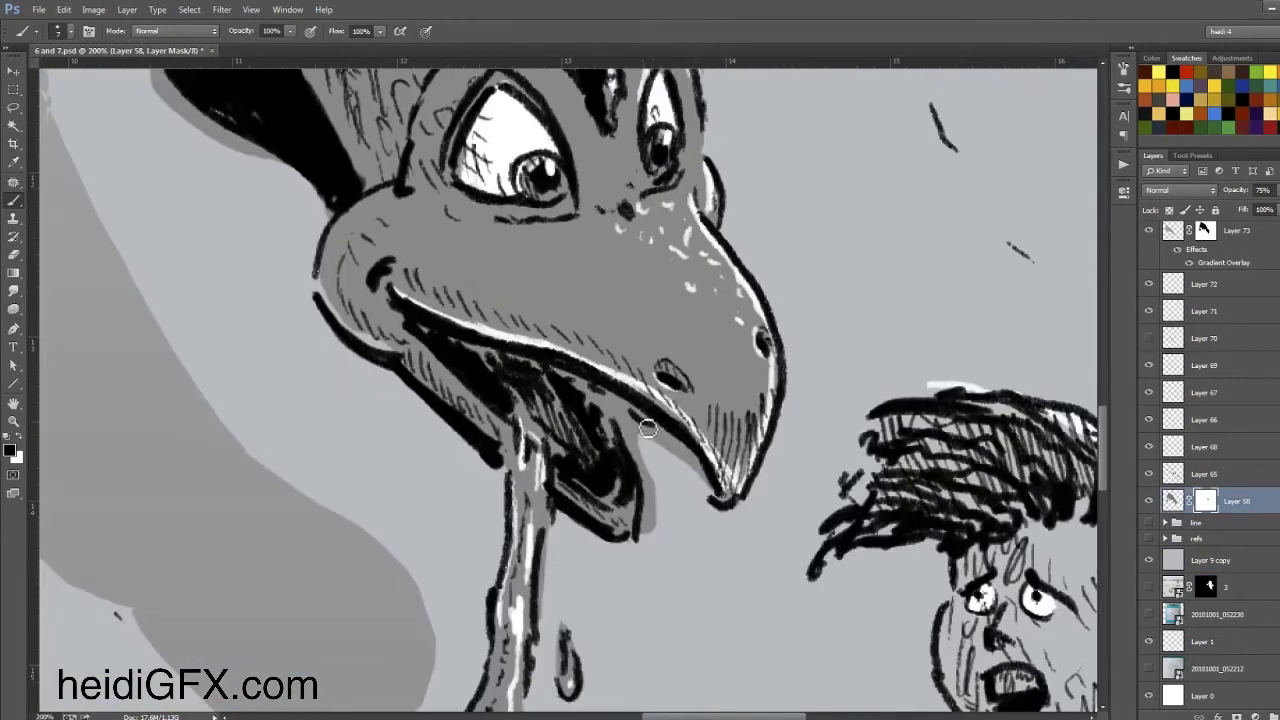
Pan around the bird's head, beak and feet to inspect the edges, then fit the image.
{"action": "scroll", "coordinate": [677, 480], "scroll_direction": "up", "scroll_amount": 5}
{"action": "scroll", "coordinate": [677, 480], "scroll_direction": "left", "scroll_amount": 8}
{"action": "scroll", "coordinate": [617, 409], "scroll_direction": "up", "scroll_amount": 5}
{"action": "scroll", "coordinate": [617, 409], "scroll_direction": "left", "scroll_amount": 5}
{"action": "scroll", "coordinate": [347, 417], "scroll_direction": "left", "scroll_amount": 2}
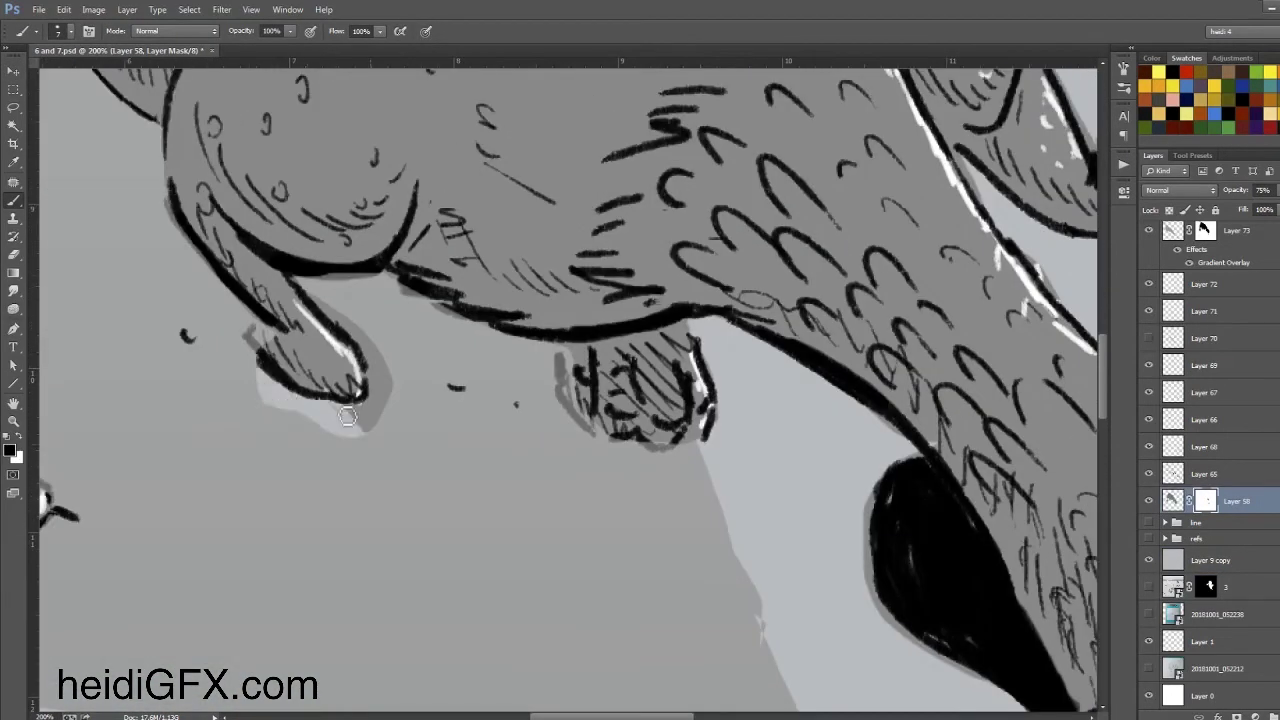
{"action": "scroll", "coordinate": [380, 340], "scroll_direction": "up", "scroll_amount": 2}
{"action": "scroll", "coordinate": [430, 565], "scroll_direction": "left", "scroll_amount": 10}
{"action": "scroll", "coordinate": [346, 451], "scroll_direction": "up", "scroll_amount": 10}
{"action": "scroll", "coordinate": [442, 535], "scroll_direction": "left", "scroll_amount": 1}
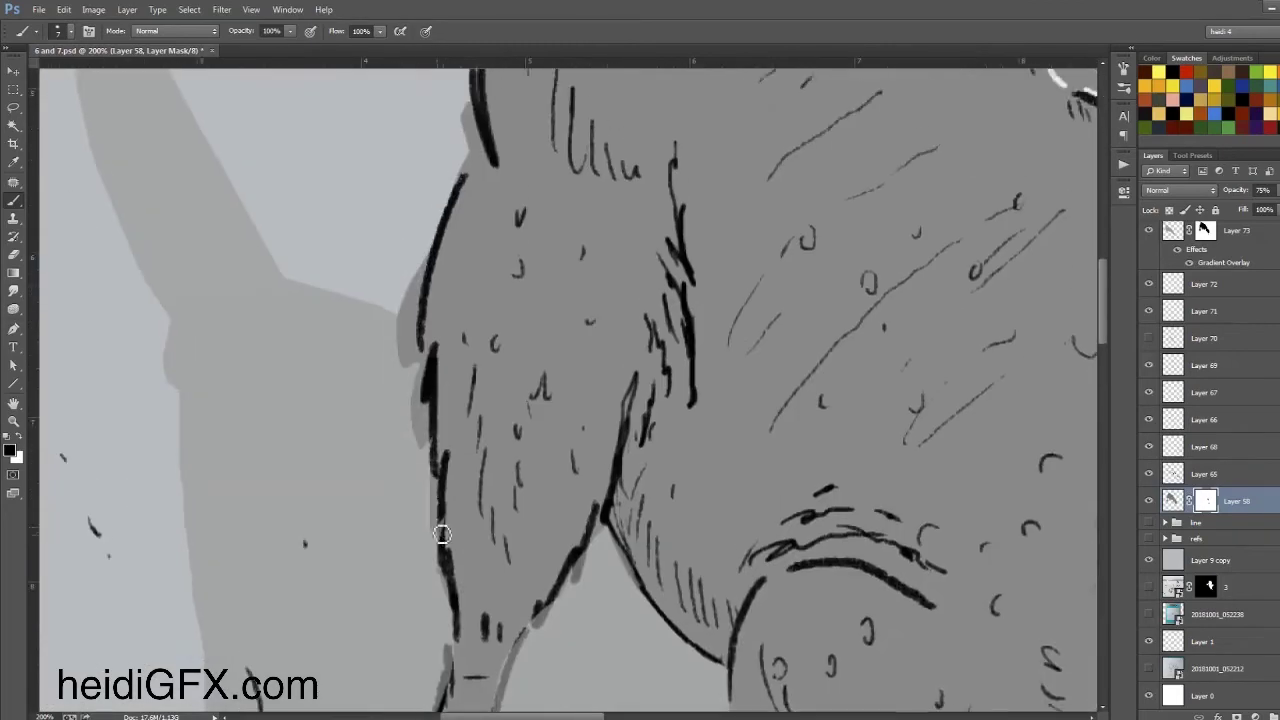
{"action": "scroll", "coordinate": [547, 632], "scroll_direction": "up", "scroll_amount": 5}
{"action": "scroll", "coordinate": [600, 500], "scroll_direction": "right", "scroll_amount": 5}
{"action": "scroll", "coordinate": [650, 400], "scroll_direction": "right", "scroll_amount": 5}
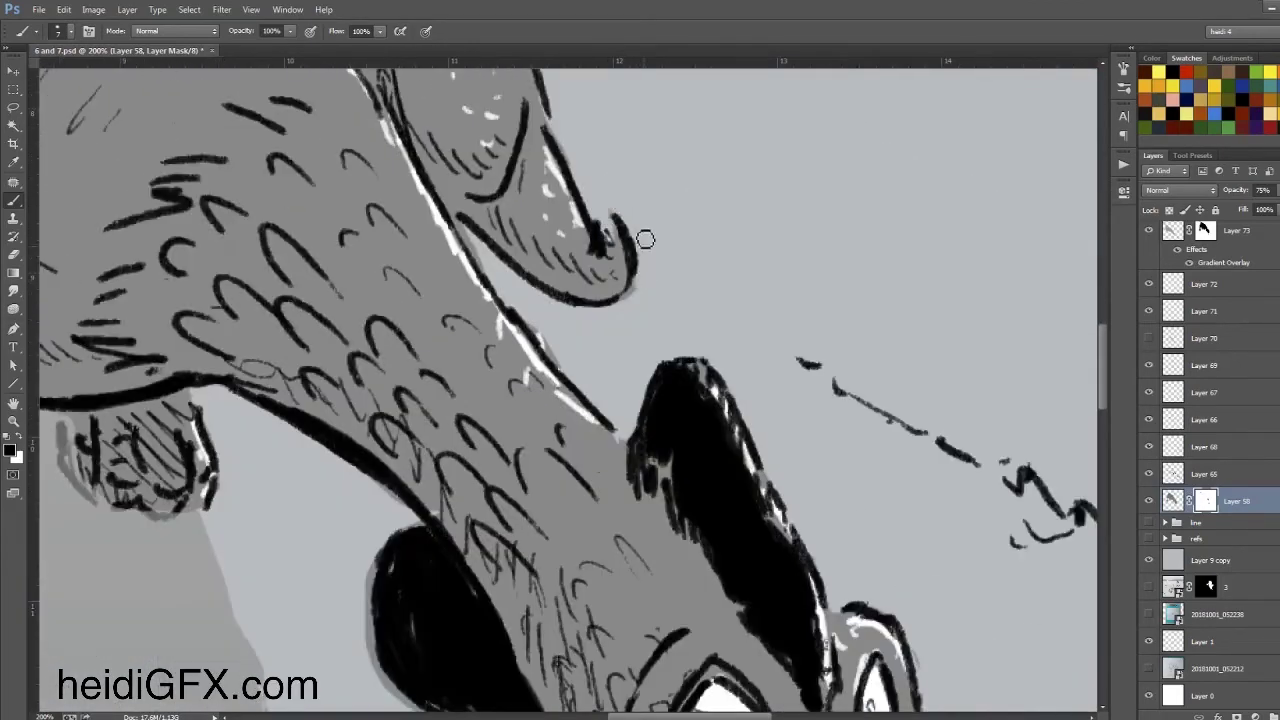
{"action": "scroll", "coordinate": [698, 246], "scroll_direction": "up", "scroll_amount": 3}
{"action": "scroll", "coordinate": [698, 246], "scroll_direction": "down", "scroll_amount": 10}
{"action": "scroll", "coordinate": [698, 246], "scroll_direction": "right", "scroll_amount": 2}
{"action": "key", "text": "ctrl+0"}
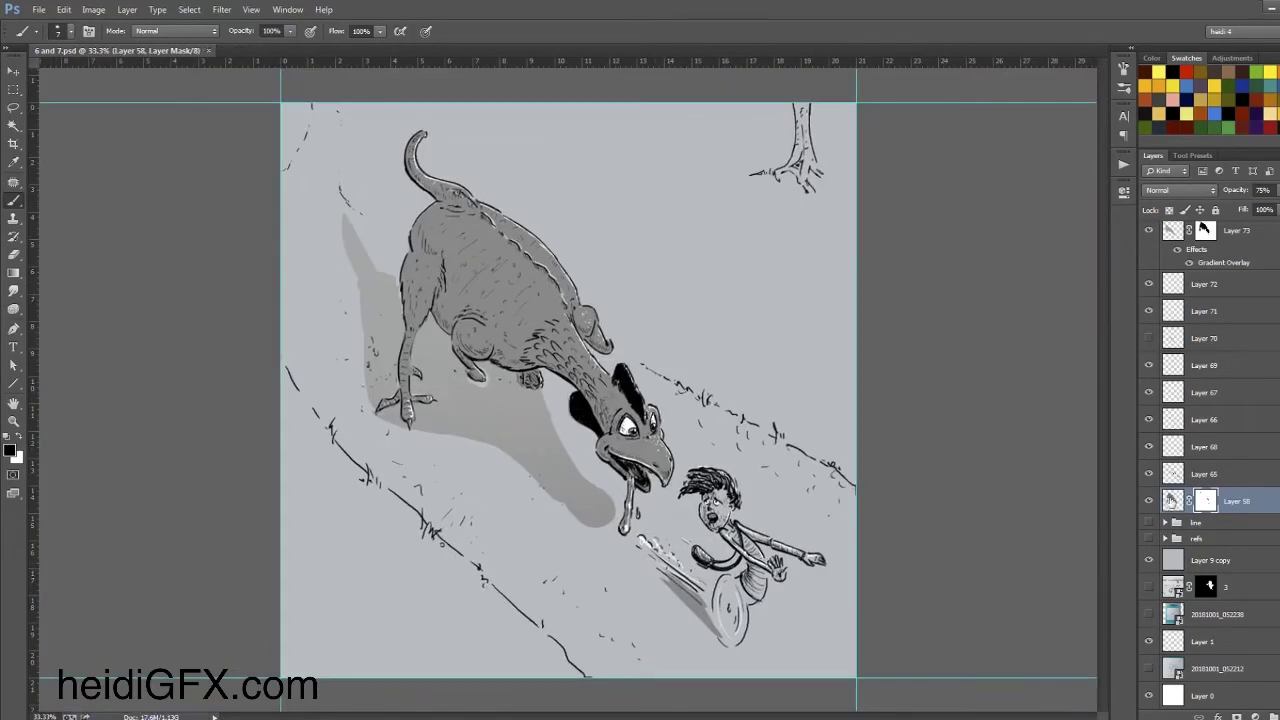
Select the shadow layer's mask, keeping it, and check Layer 58 copy's layer options.
{"action": "left_click", "coordinate": [1204, 230]}
{"action": "key", "text": "v"}
{"action": "left_click_drag", "start_coordinate": [1204, 230], "coordinate": [1256, 716]}
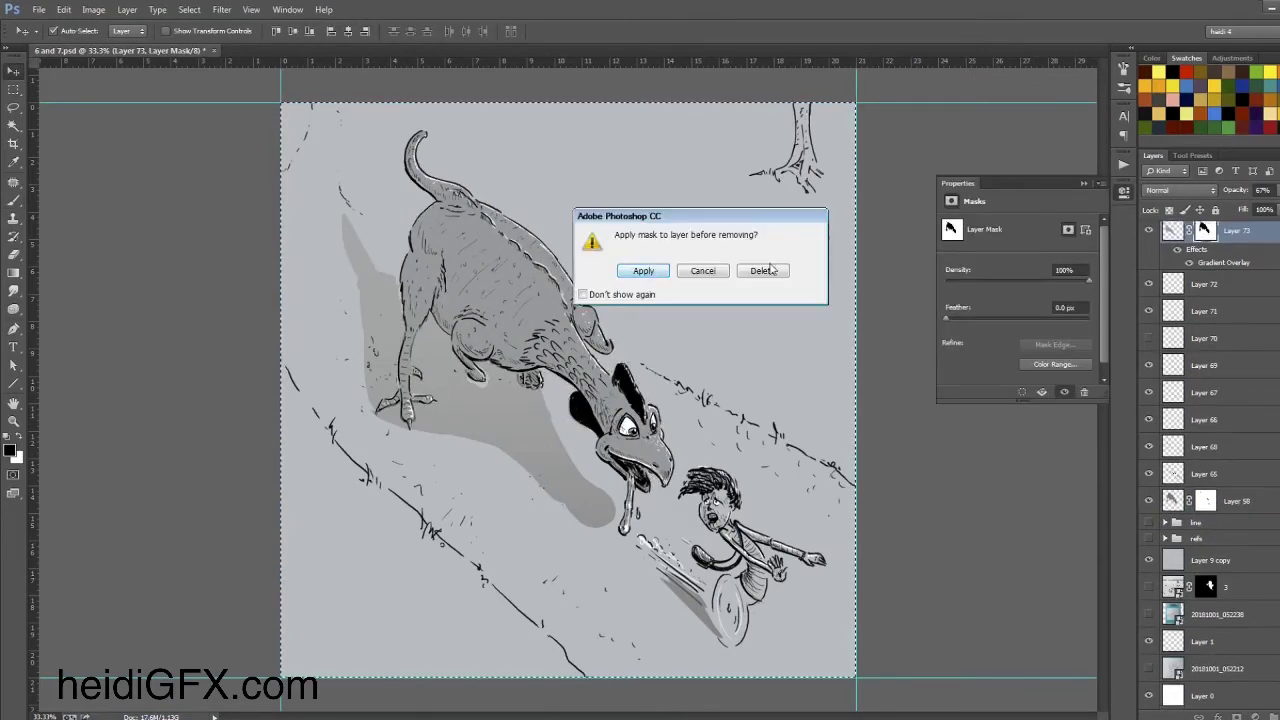
{"action": "left_click", "coordinate": [762, 270]}
{"action": "right_click", "coordinate": [1200, 501]}
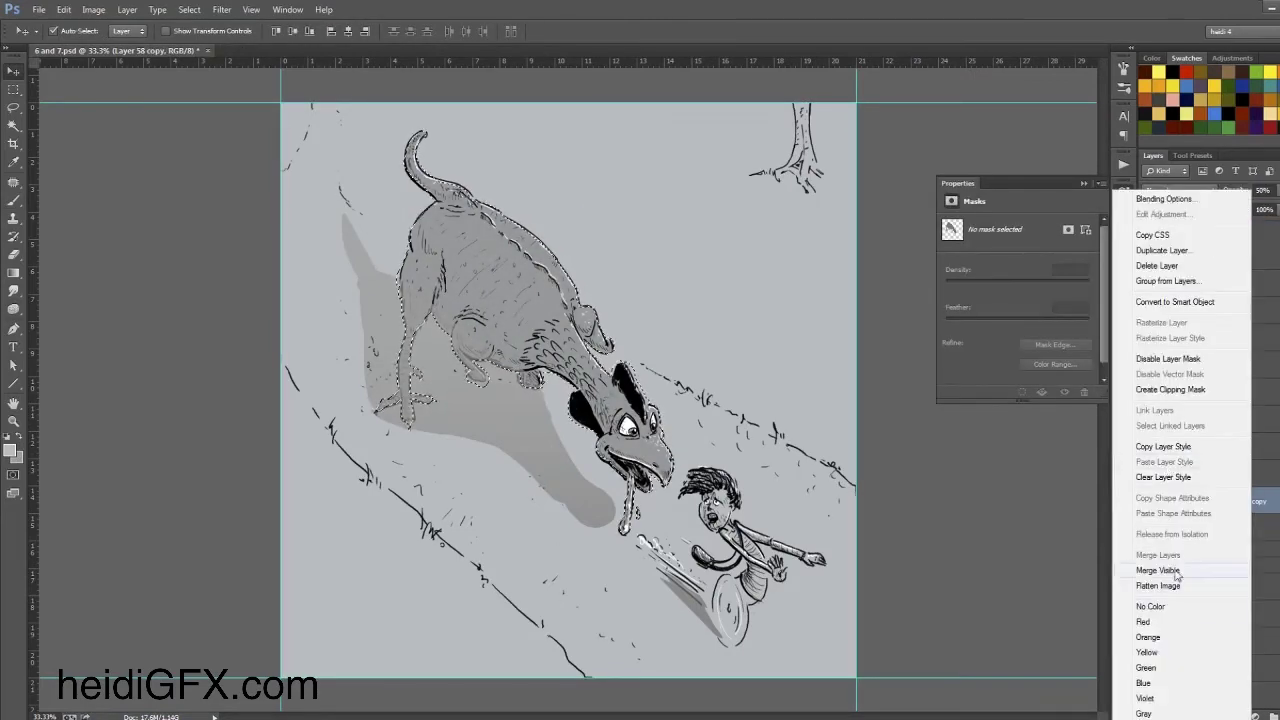
{"action": "key", "text": "Escape"}
Select the shadow Layer 73, save the document, and review the drawing at 100%.
{"action": "left_click", "coordinate": [1236, 262]}
{"action": "key", "text": "ctrl+s"}
{"action": "key", "text": "ctrl+plus"}
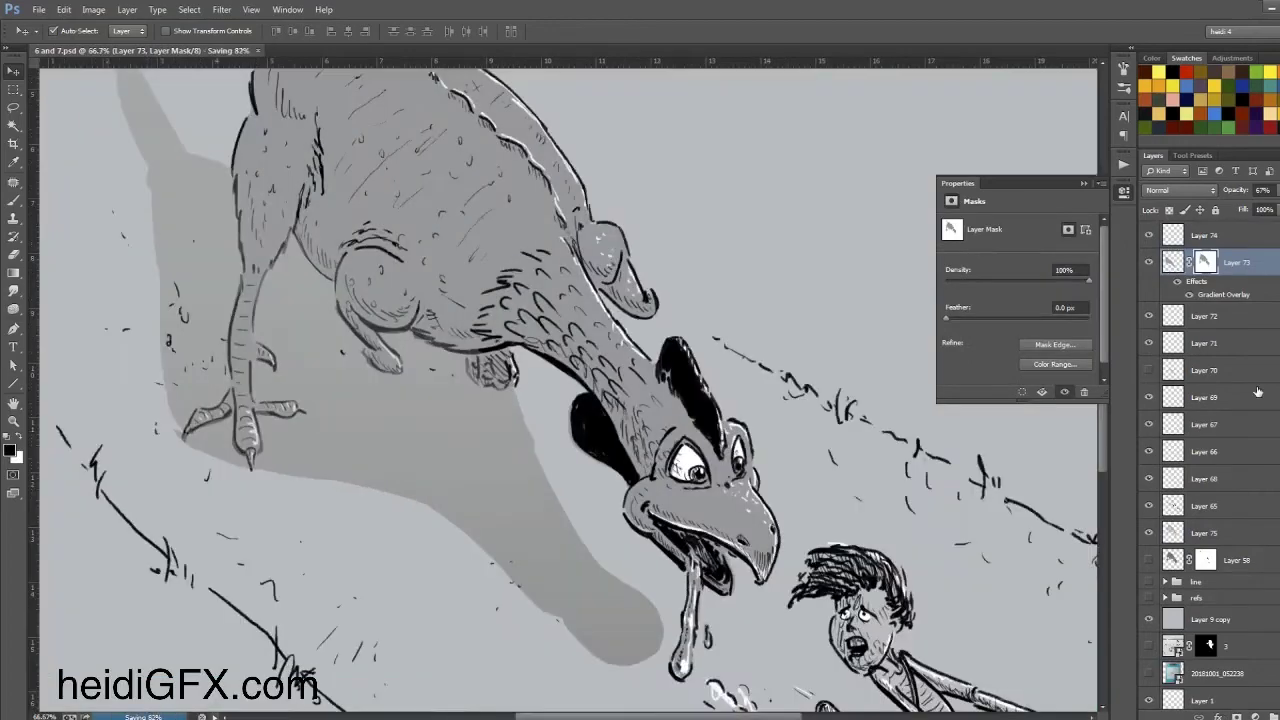
{"action": "key", "text": "ctrl+plus"}
{"action": "key", "text": "b"}
{"action": "key", "text": "ctrl+minus"}
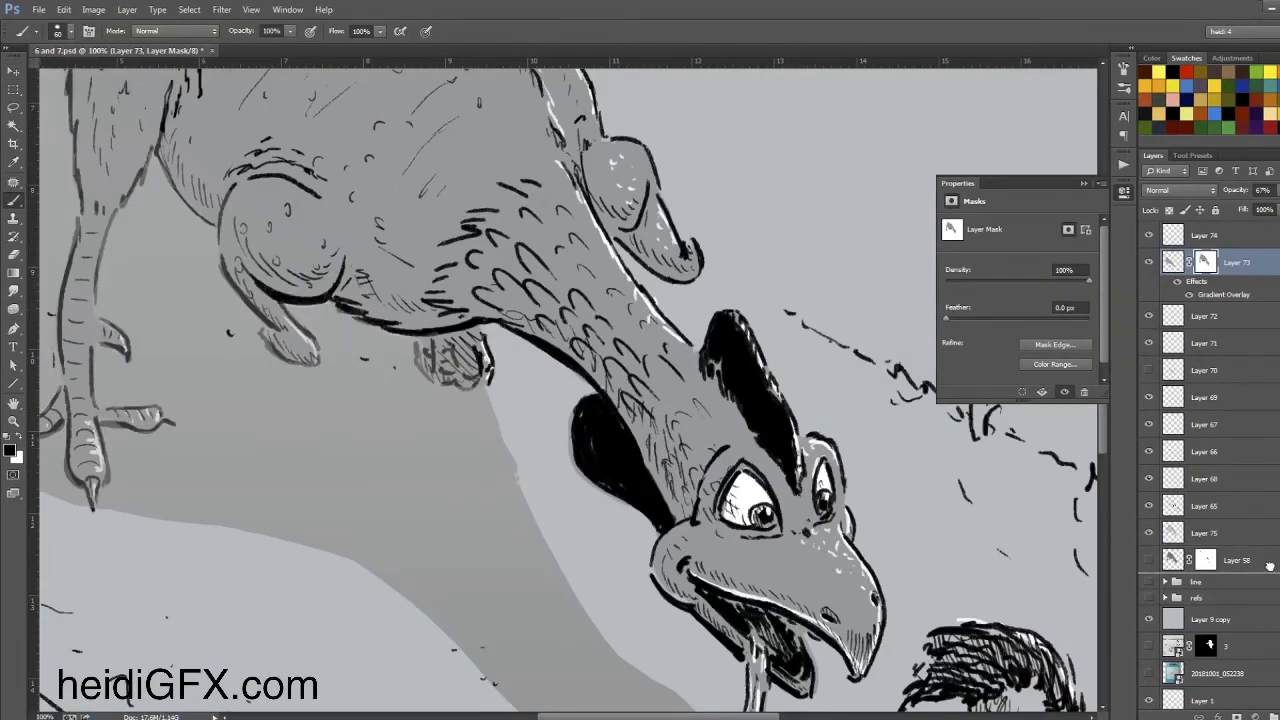
{"action": "key", "text": "ctrl+minus"}
{"action": "key", "text": "ctrl+minus"}
{"action": "key", "text": "ctrl+minus"}
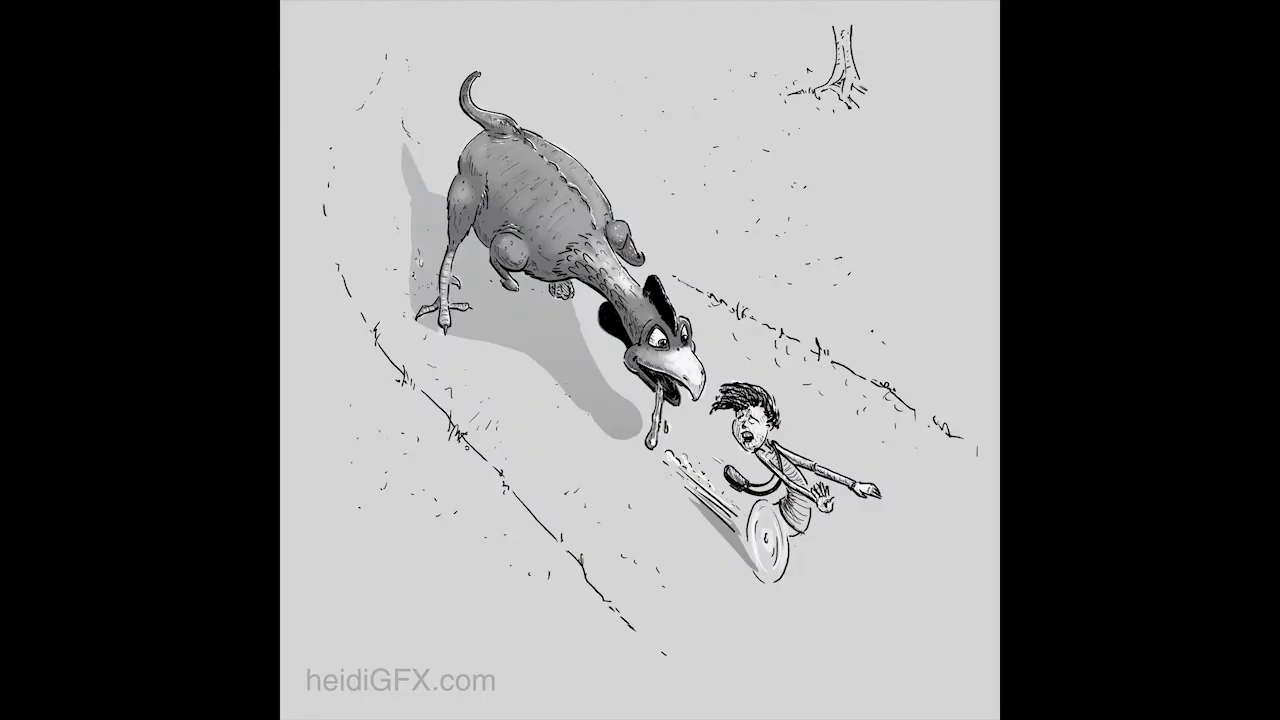